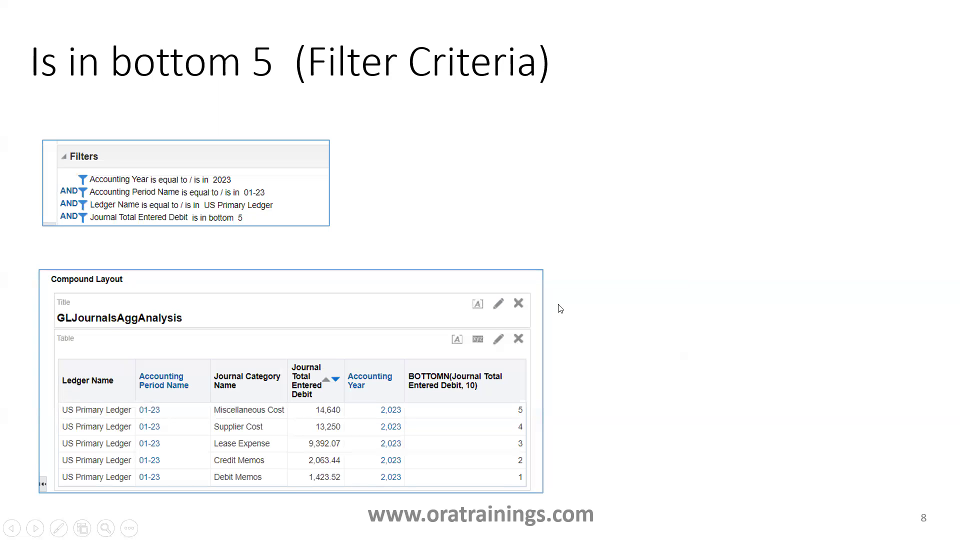
# Switch from the PowerPoint slide show to the Oracle analytics browser window
pyautogui.hotkey('alt', 'Tab')
pyautogui.hotkey('alt', 'Tab')
pyautogui.hotkey('alt', 'Tab')
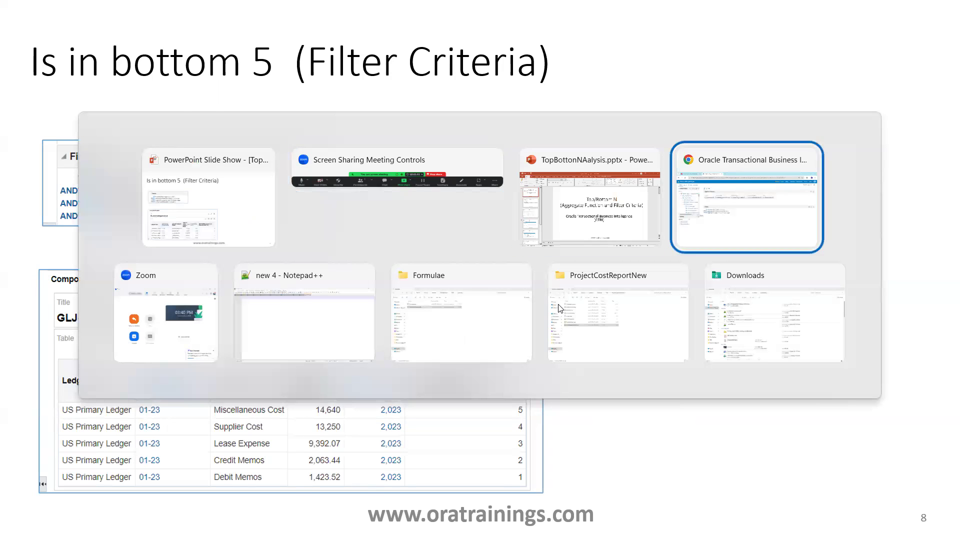
# Save GLJournalsAggAnalysis and scroll its debit-by-journal-category results before returning to Criteria
pyautogui.click(903, 88)
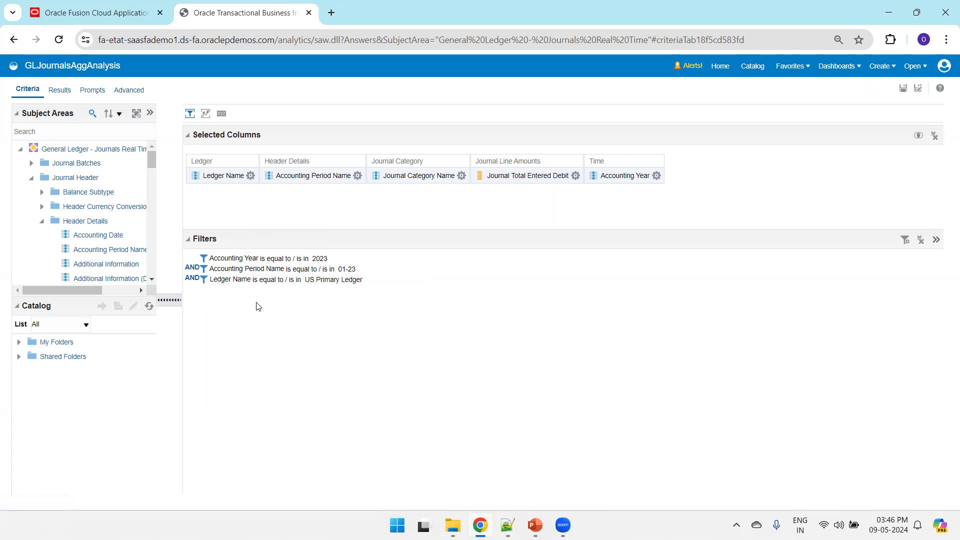
pyautogui.click(60, 90)
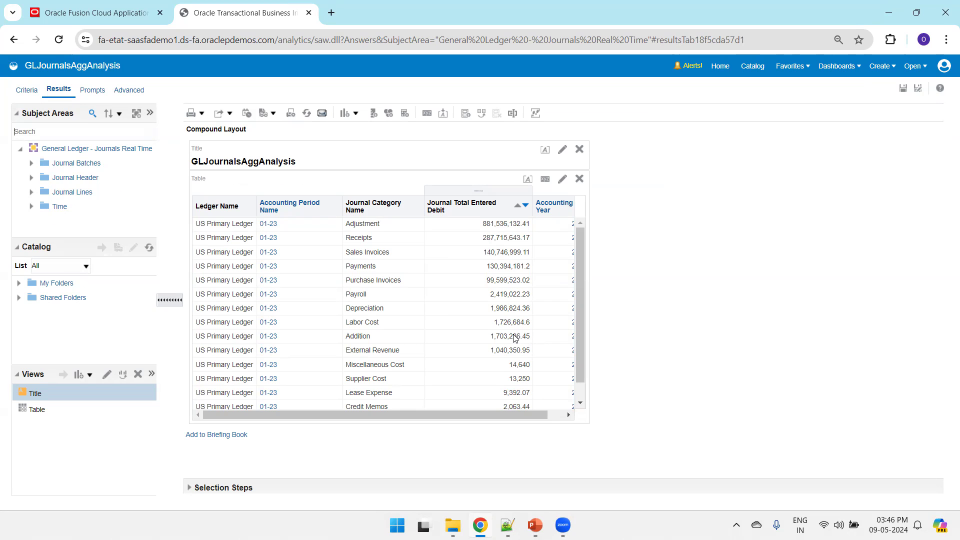
pyautogui.click(568, 415)
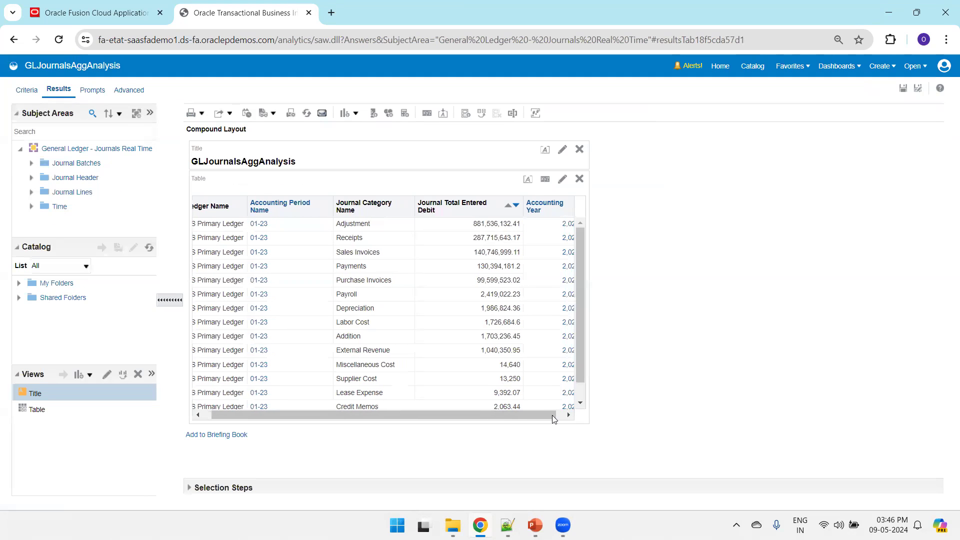
pyautogui.moveTo(576, 362); pyautogui.dragTo(575, 271)
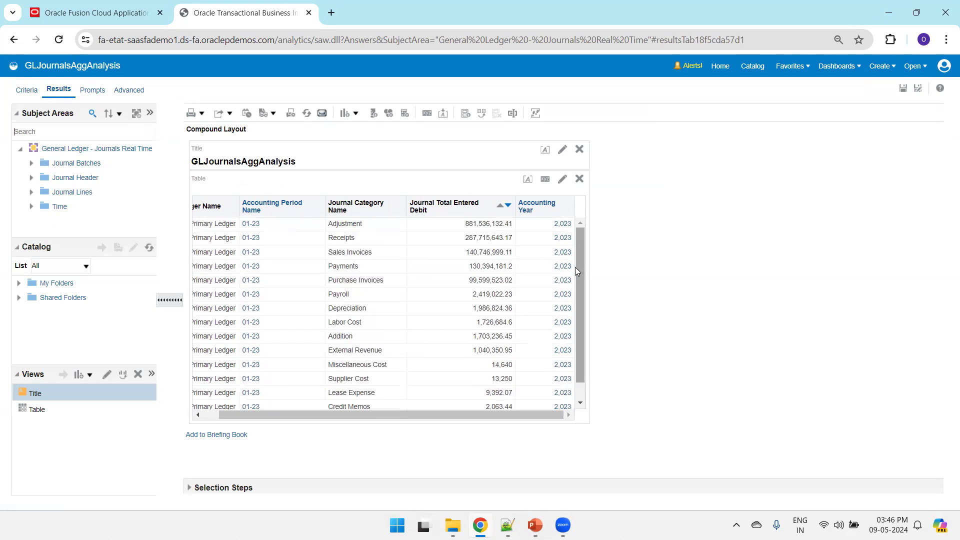
pyautogui.click(29, 92)
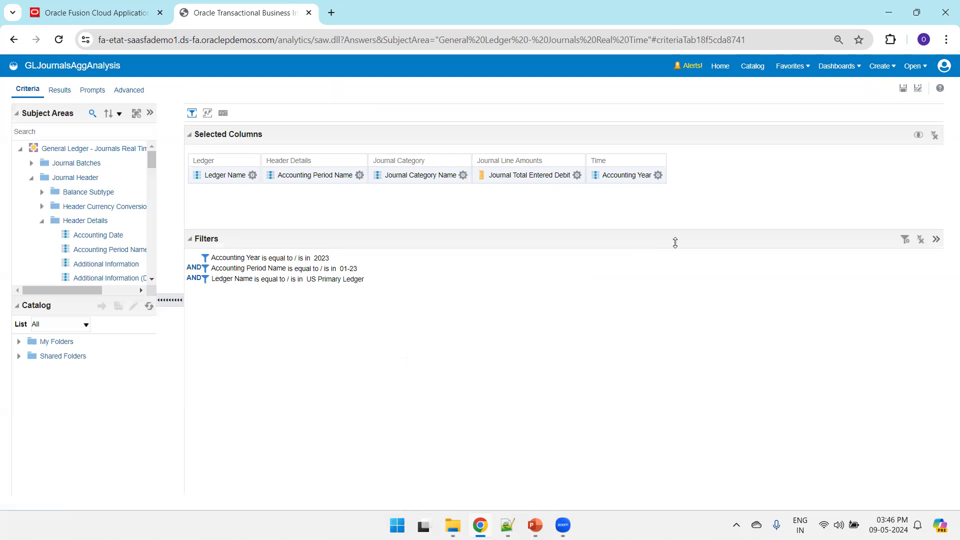
# Drag another Journal Total Entered Debit from Journal Line Amounts into Selected Columns ahead of Accounting Year
pyautogui.click(577, 175)
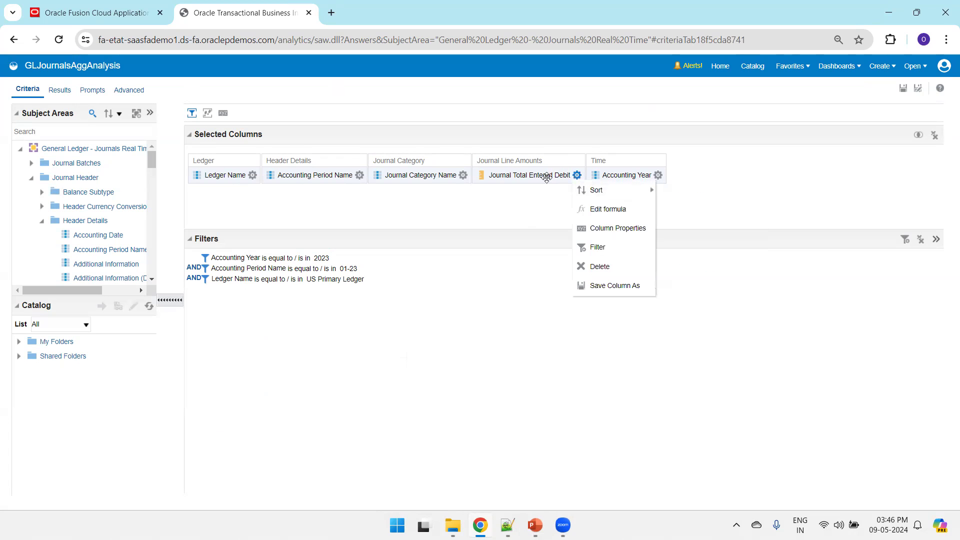
pyautogui.click(483, 209)
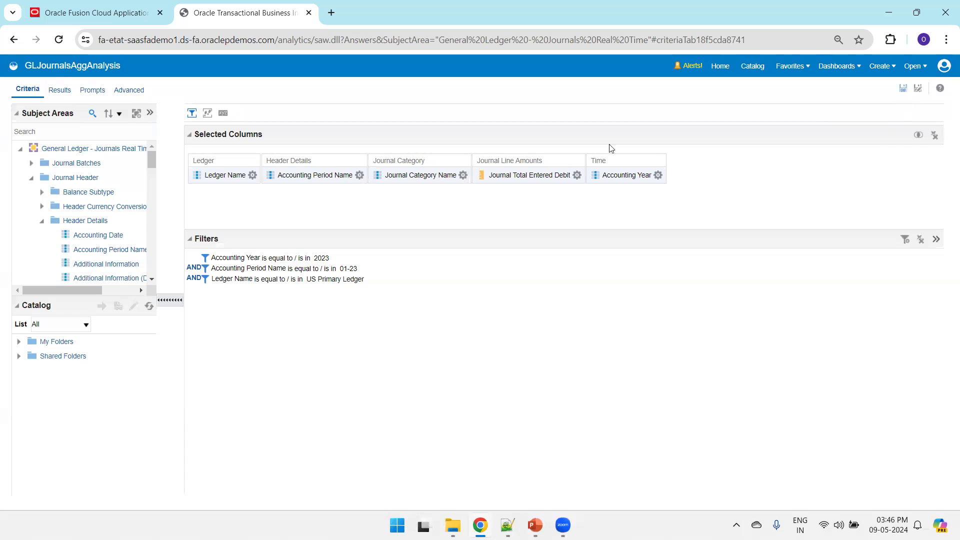
pyautogui.click(43, 221)
pyautogui.moveTo(153, 168); pyautogui.dragTo(153, 173)
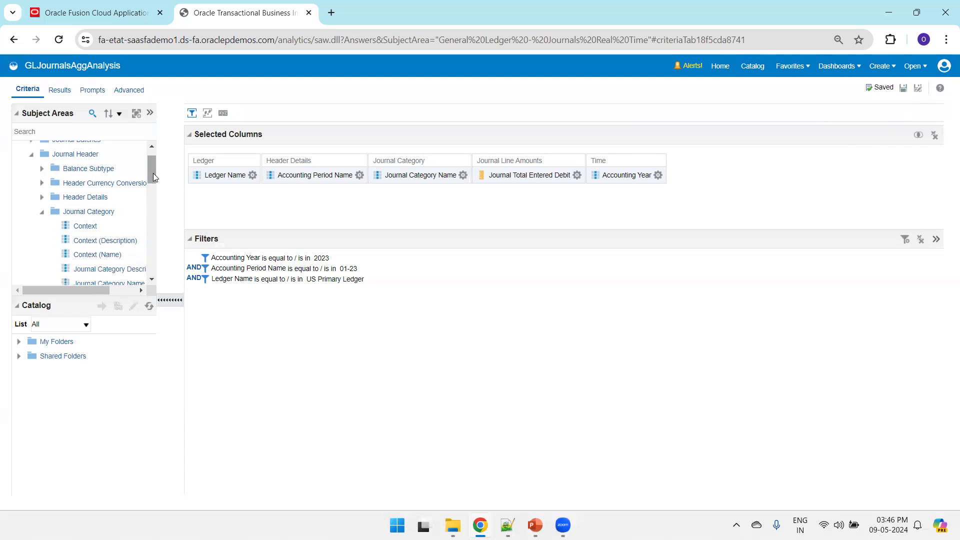
pyautogui.click(43, 213)
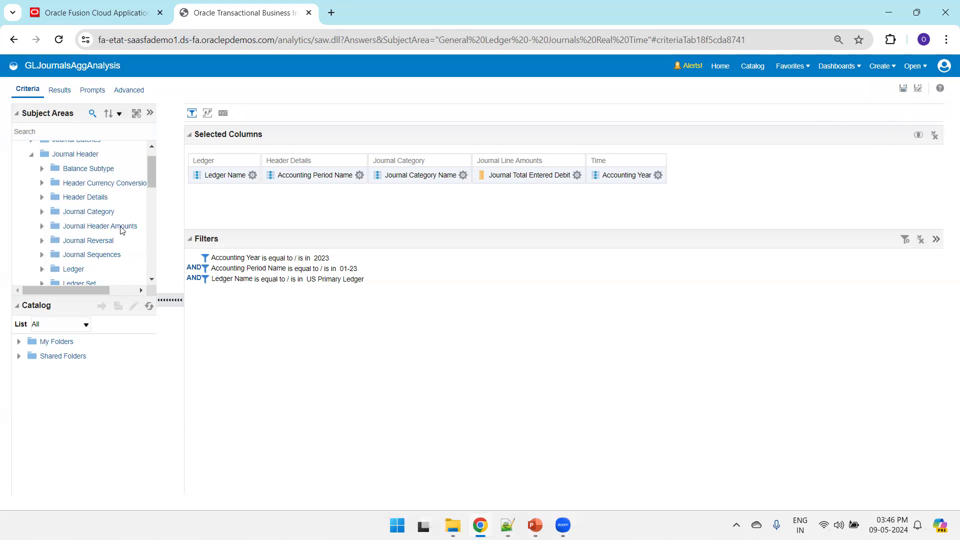
pyautogui.scroll(-5, 141, 281)
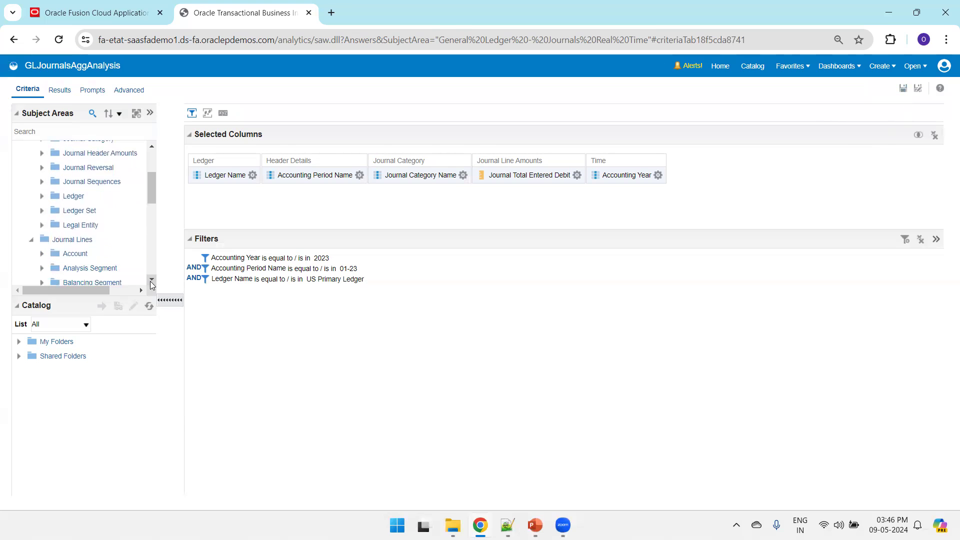
pyautogui.scroll(-3, 151, 284)
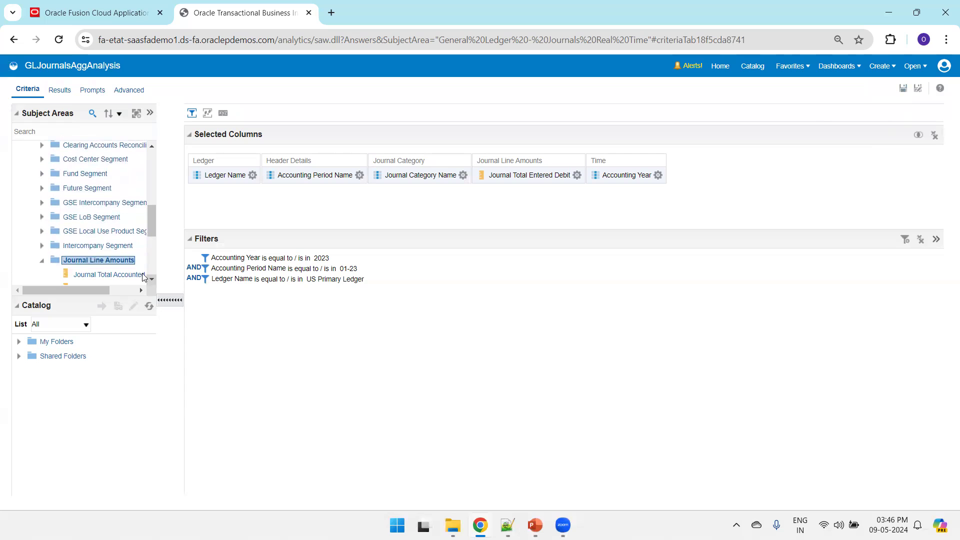
pyautogui.scroll(-3, 152, 282)
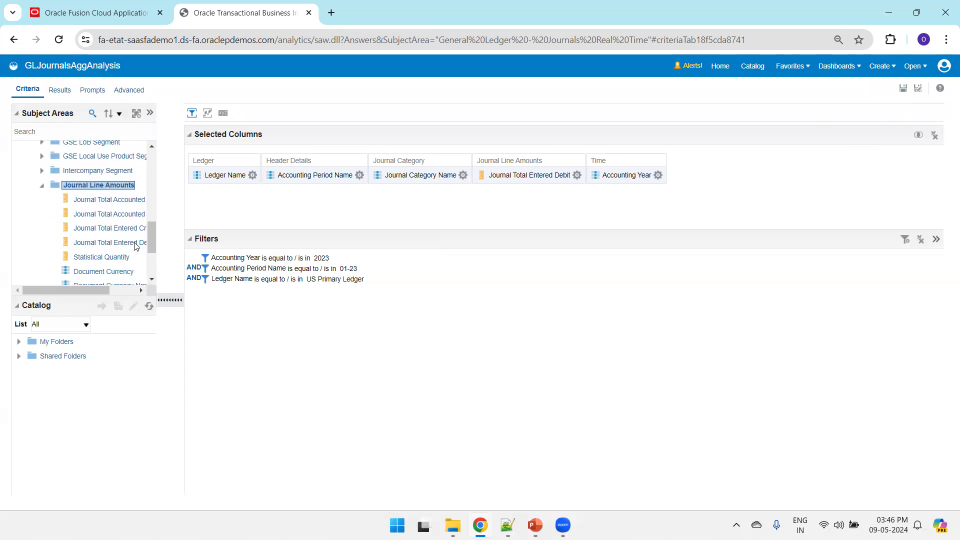
pyautogui.moveTo(135, 246); pyautogui.dragTo(588, 170)
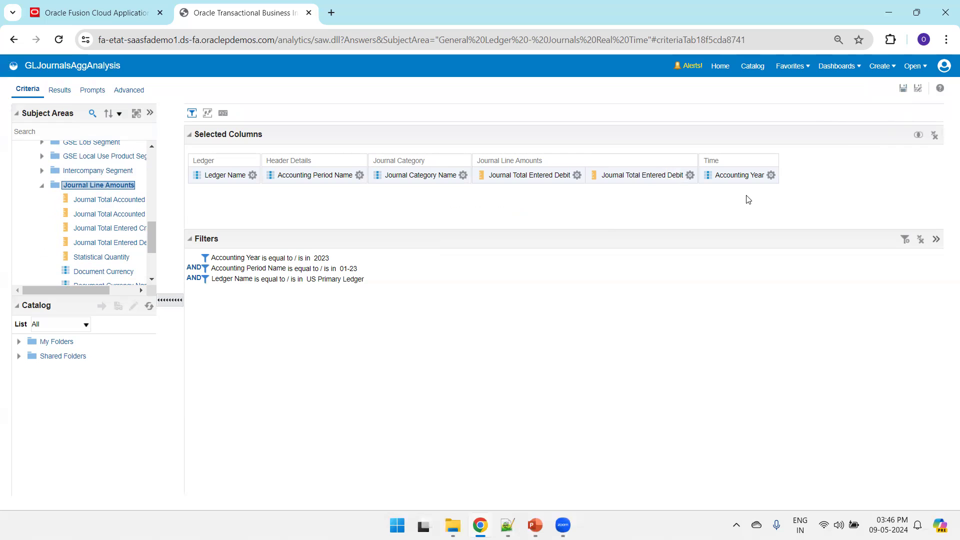
pyautogui.click(690, 175)
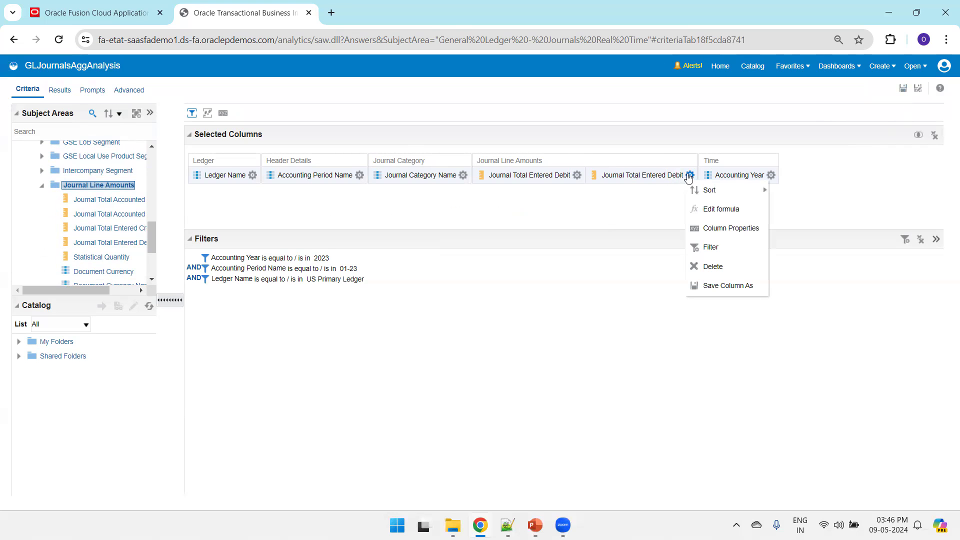
# Wrap the second debit column's formula in the Aggregate TopN function
pyautogui.click(730, 210)
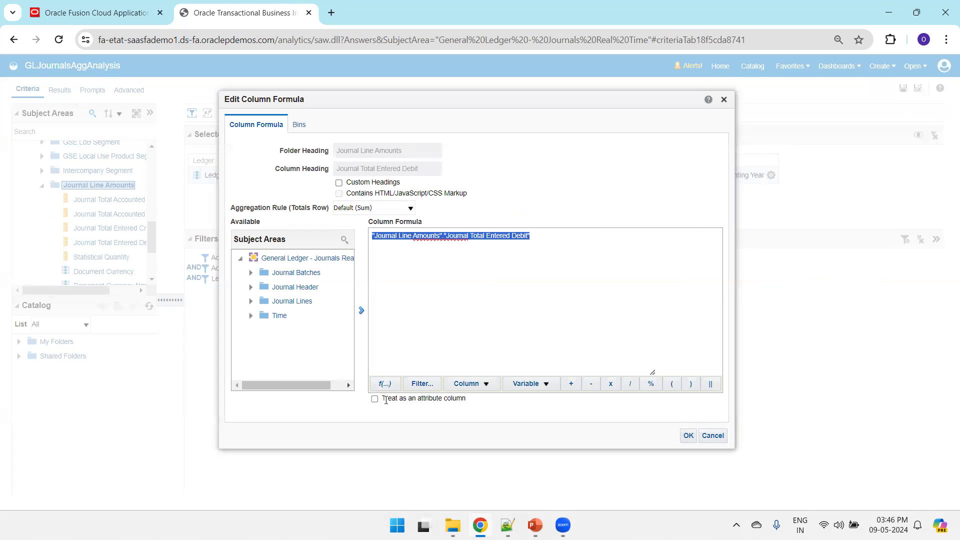
pyautogui.click(385, 383)
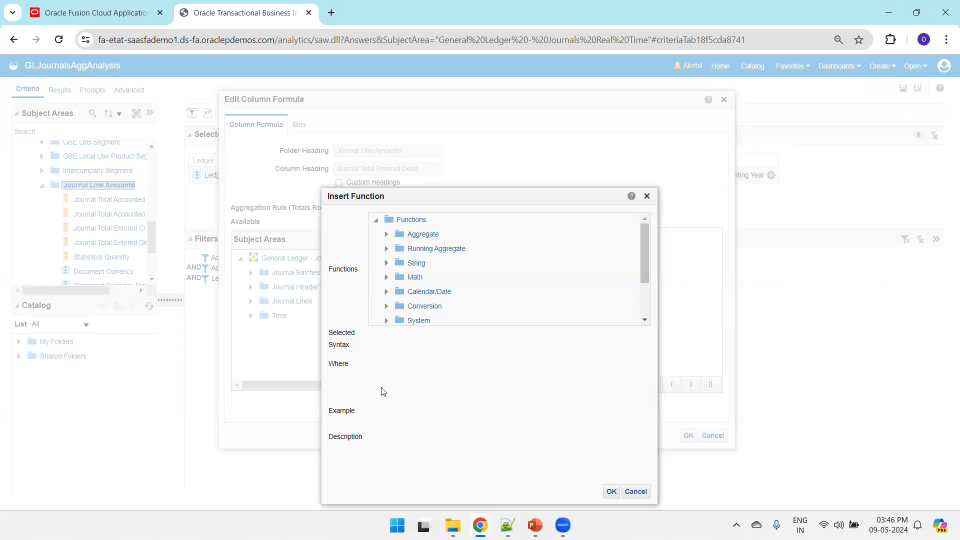
pyautogui.click(391, 237)
pyautogui.moveTo(645, 233); pyautogui.dragTo(646, 283)
pyautogui.click(427, 279)
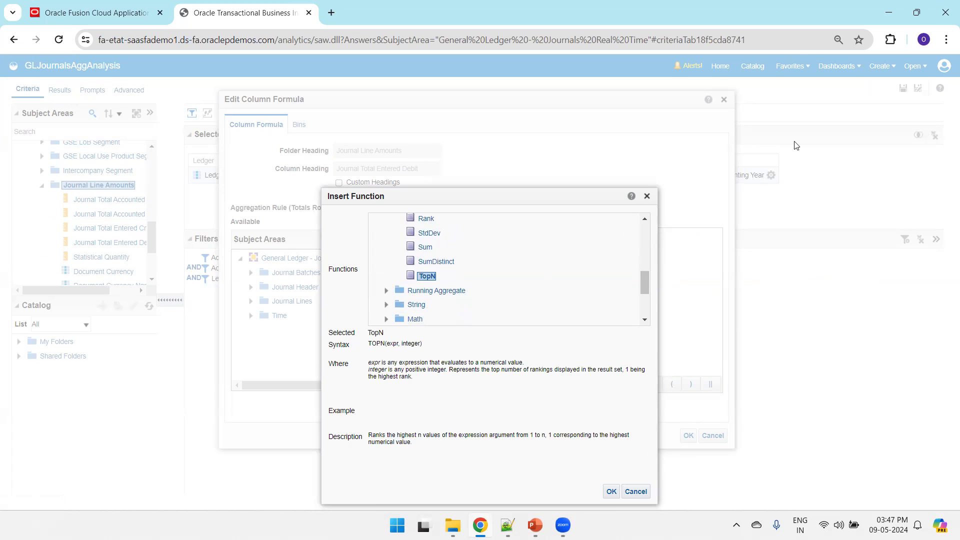
pyautogui.click(611, 491)
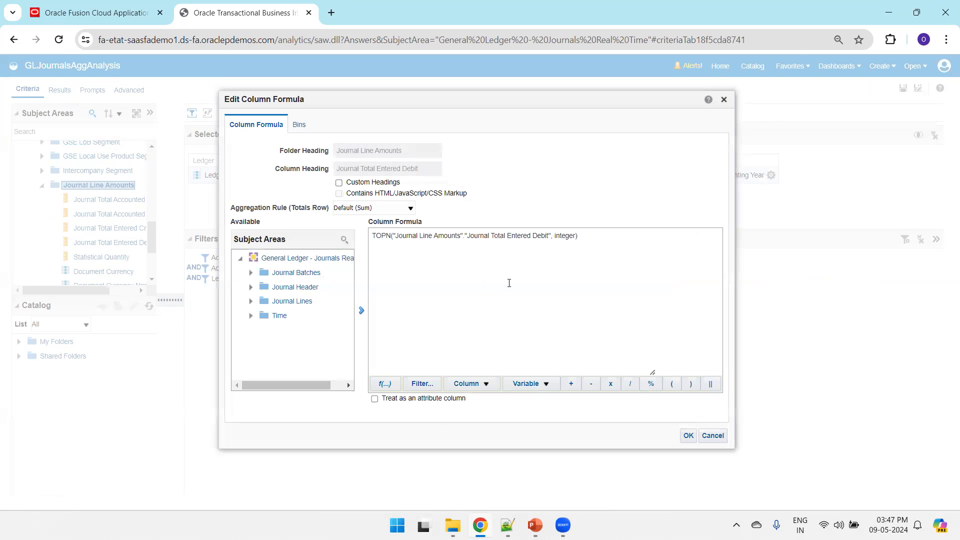
# Set the TopN count to 3, apply the formula, save, and view the results
pyautogui.doubleClick(562, 236)
pyautogui.write('3')
pyautogui.click(688, 436)
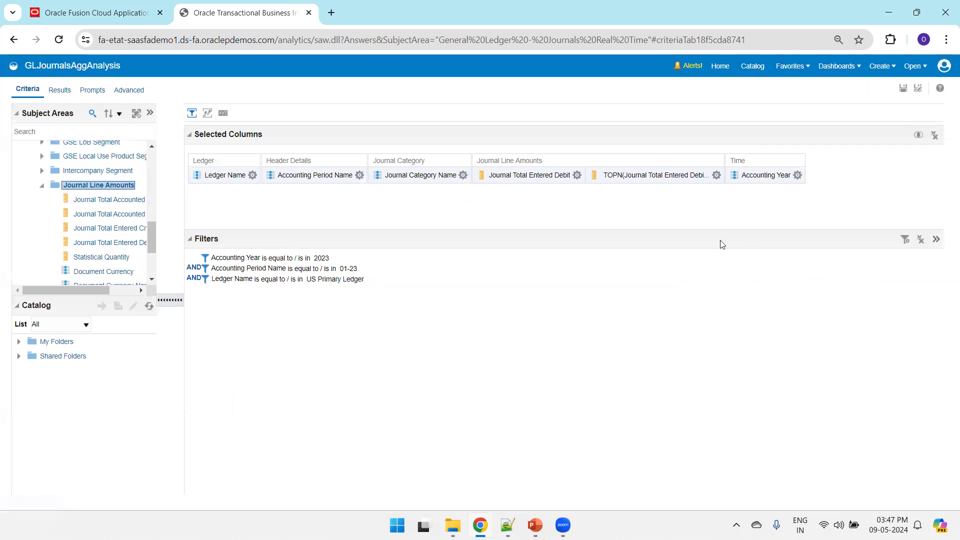
pyautogui.click(903, 89)
pyautogui.click(60, 90)
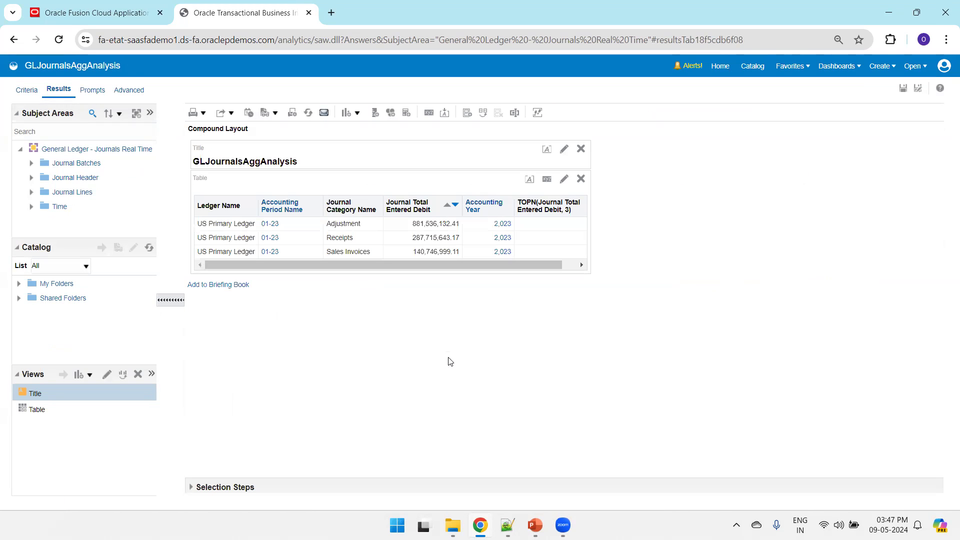
# Check the TOPN values, then change the rank column formula to TOPN(Journal Total Entered Debit, 10)
pyautogui.click(572, 265)
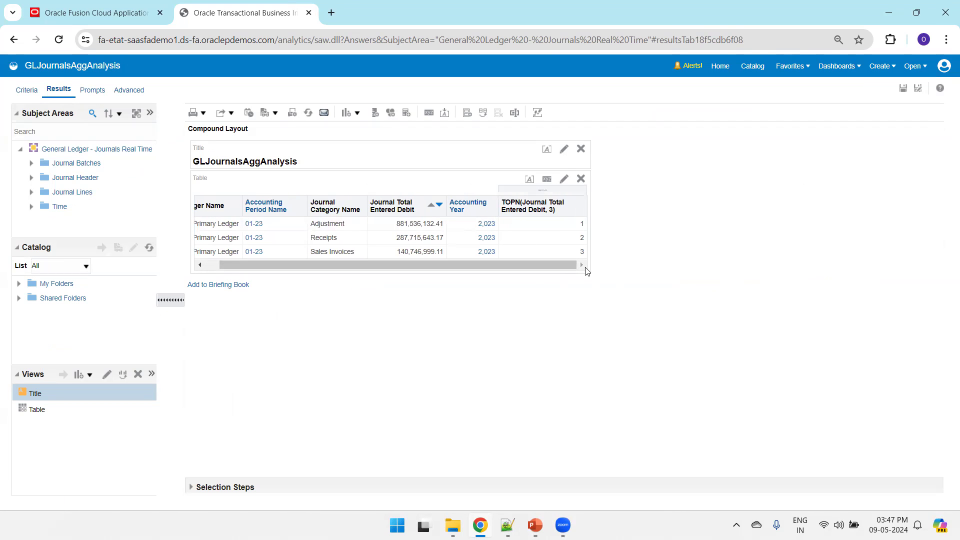
pyautogui.click(27, 90)
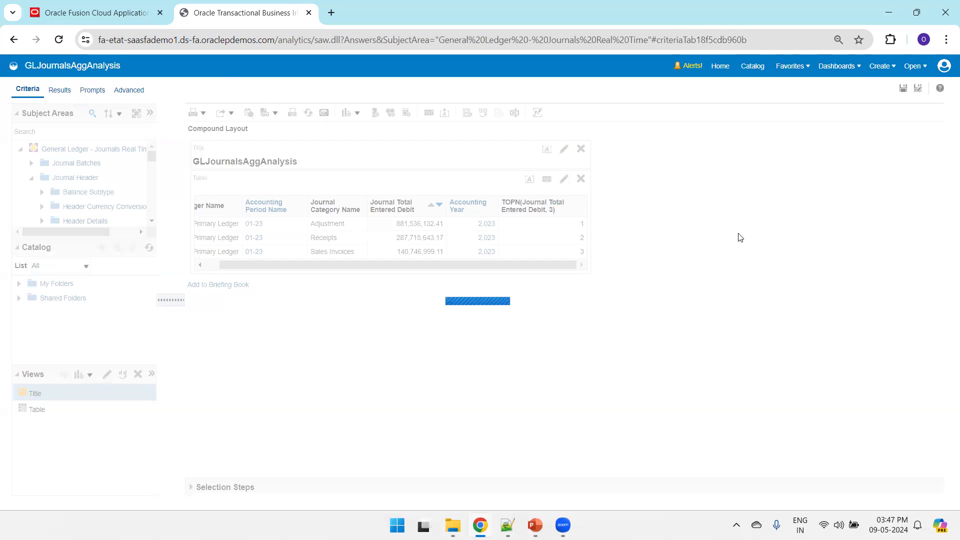
pyautogui.click(719, 177)
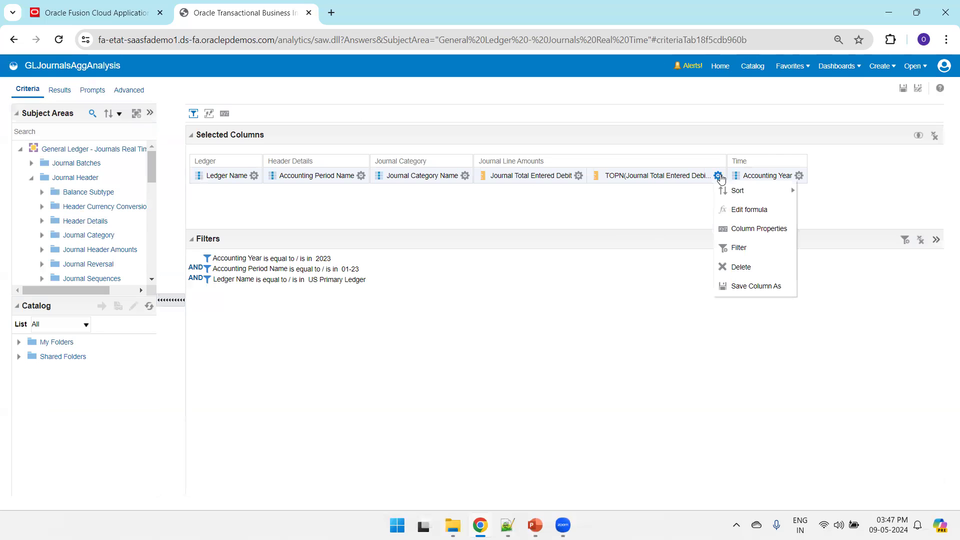
pyautogui.click(750, 210)
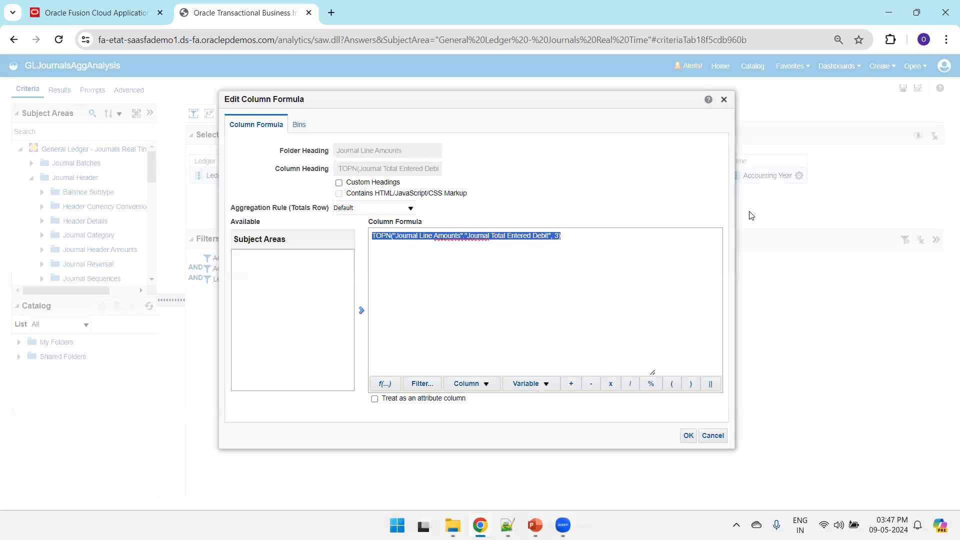
pyautogui.click(553, 239)
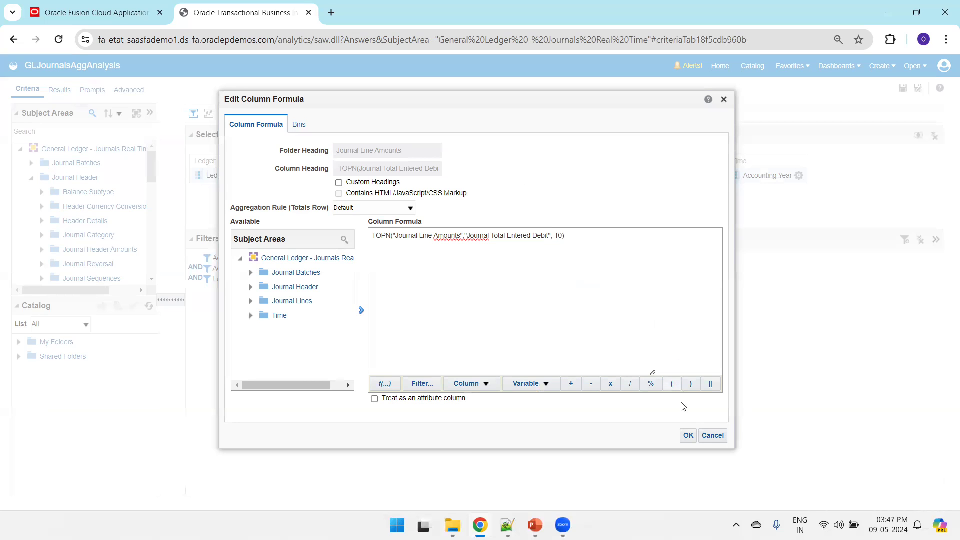
pyautogui.click(689, 437)
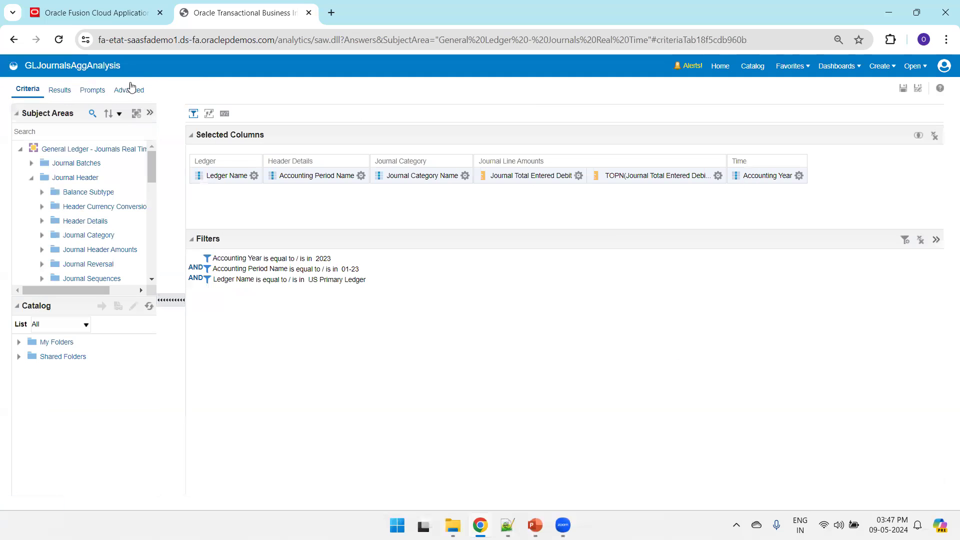
# Preview the 1–10 TOPN ranking in the results and return to Criteria
pyautogui.click(59, 90)
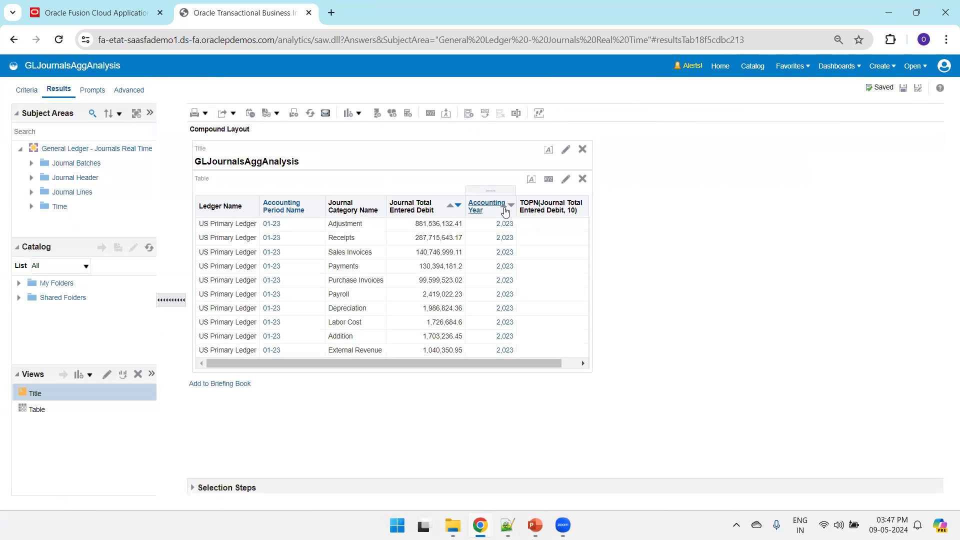
pyautogui.click(580, 363)
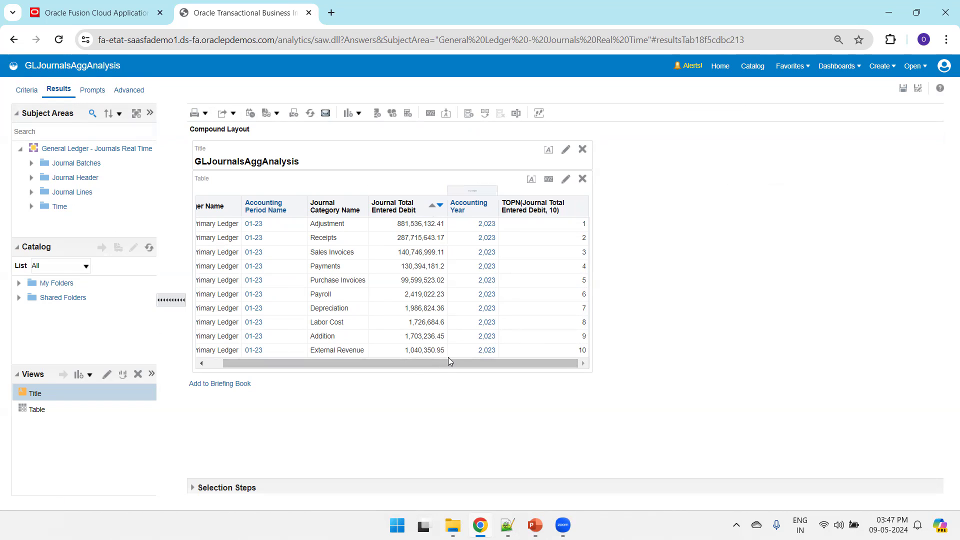
pyautogui.click(218, 361)
pyautogui.click(26, 90)
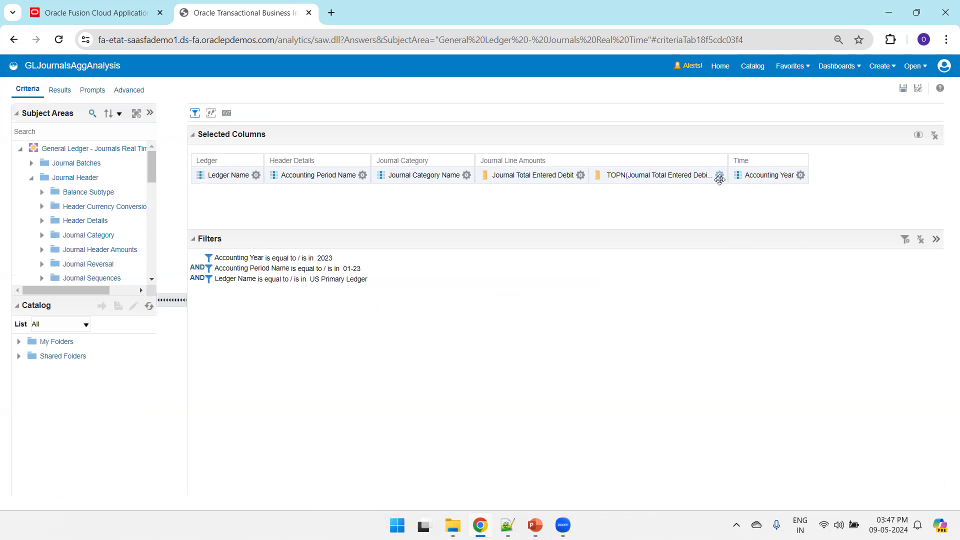
# Wrap the rank column's formula in the Aggregate BottomN function
pyautogui.click(720, 175)
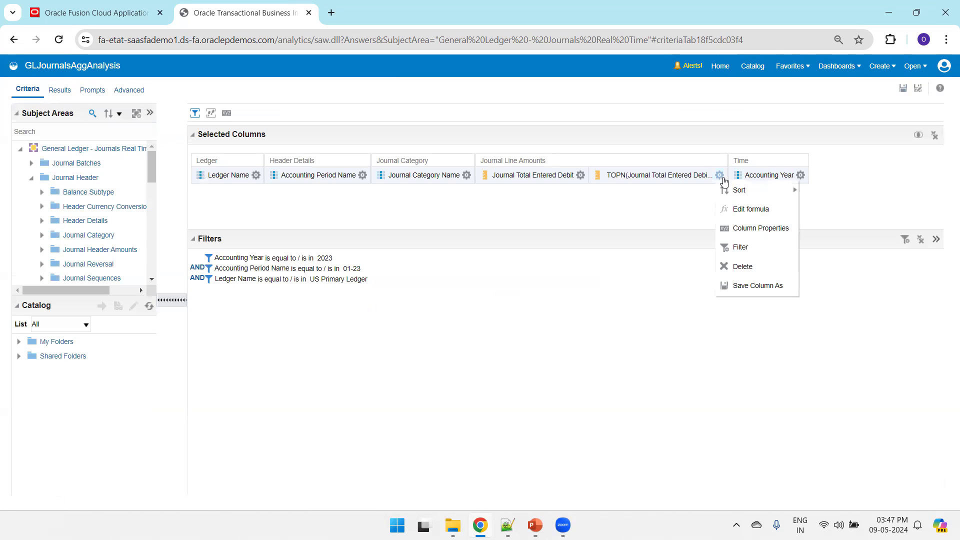
pyautogui.click(751, 210)
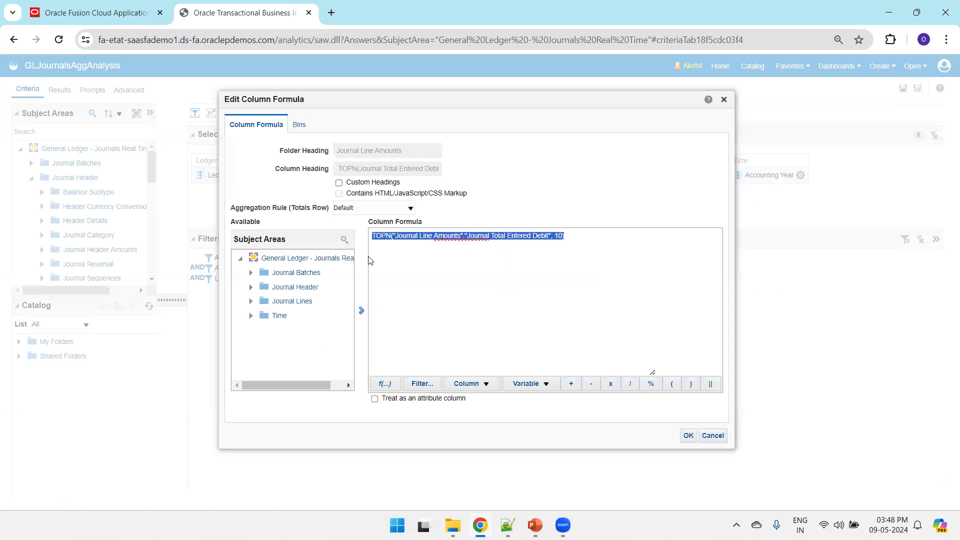
pyautogui.doubleClick(388, 238)
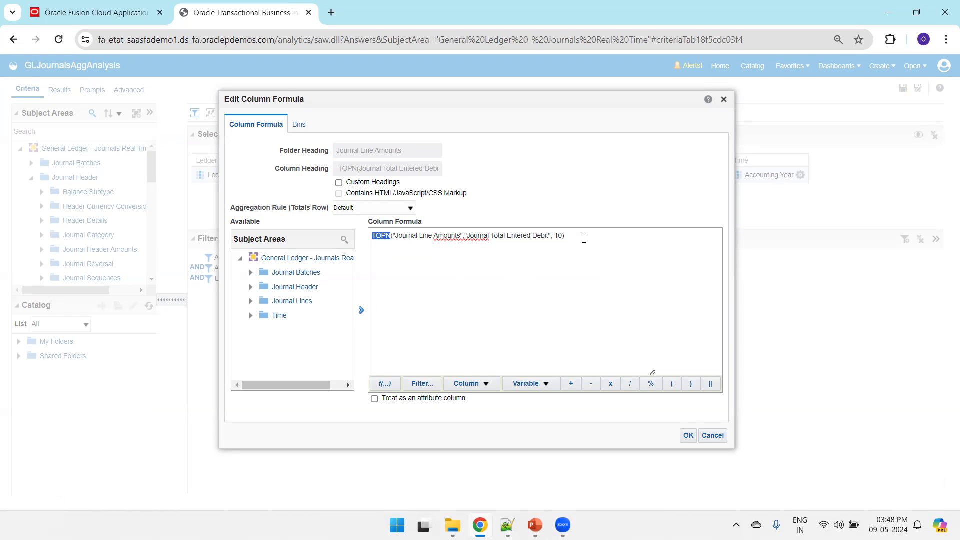
pyautogui.moveTo(584, 239); pyautogui.dragTo(345, 238)
pyautogui.click(385, 384)
pyautogui.click(385, 383)
pyautogui.click(393, 234)
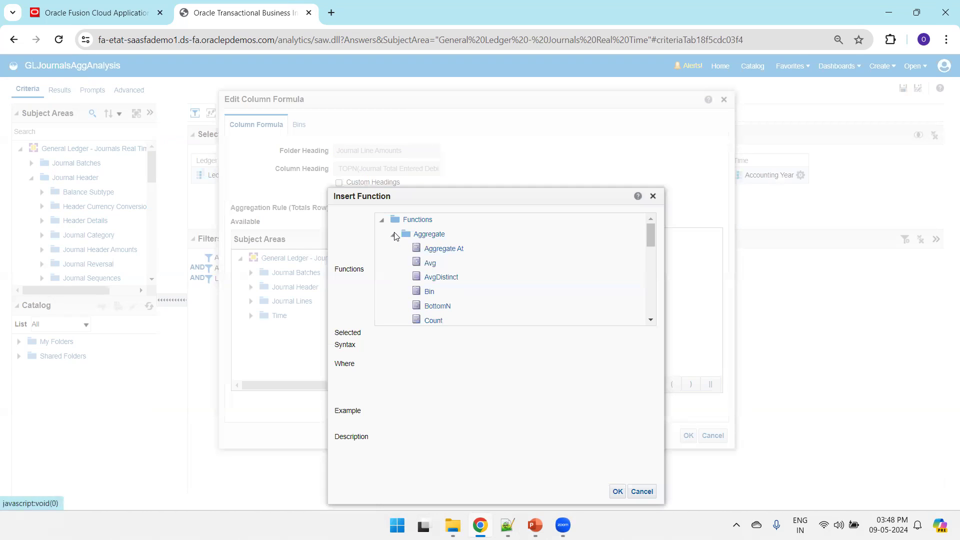
pyautogui.click(448, 307)
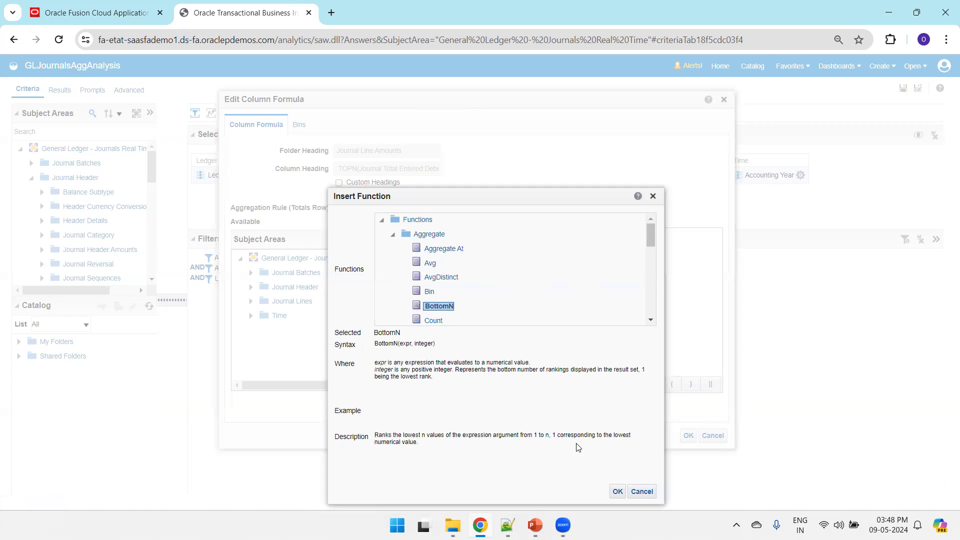
pyautogui.click(618, 491)
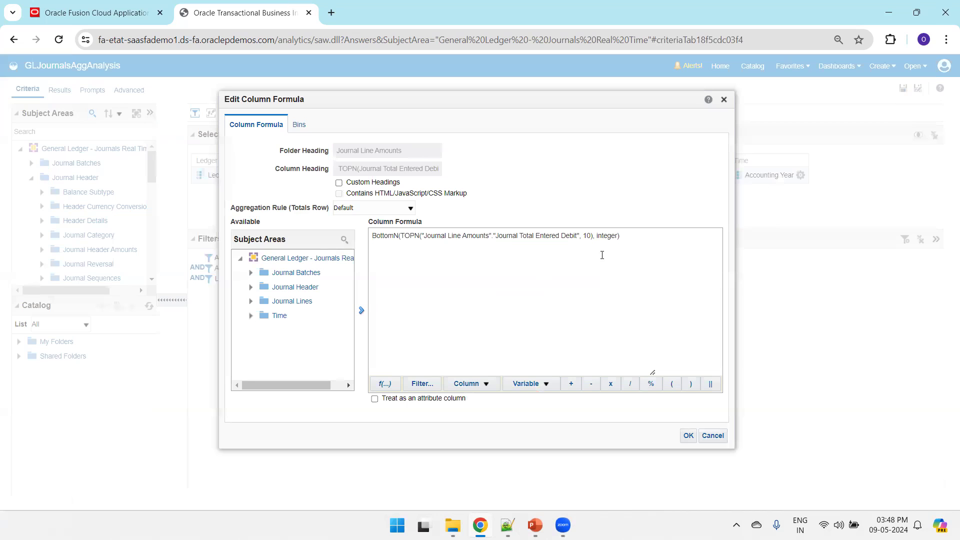
# Delete the leftover TOPN and integer placeholder, leaving BottomN(Journal Total Entered Debit, 10)
pyautogui.doubleClick(410, 236)
pyautogui.press('Delete')
pyautogui.press('Delete')
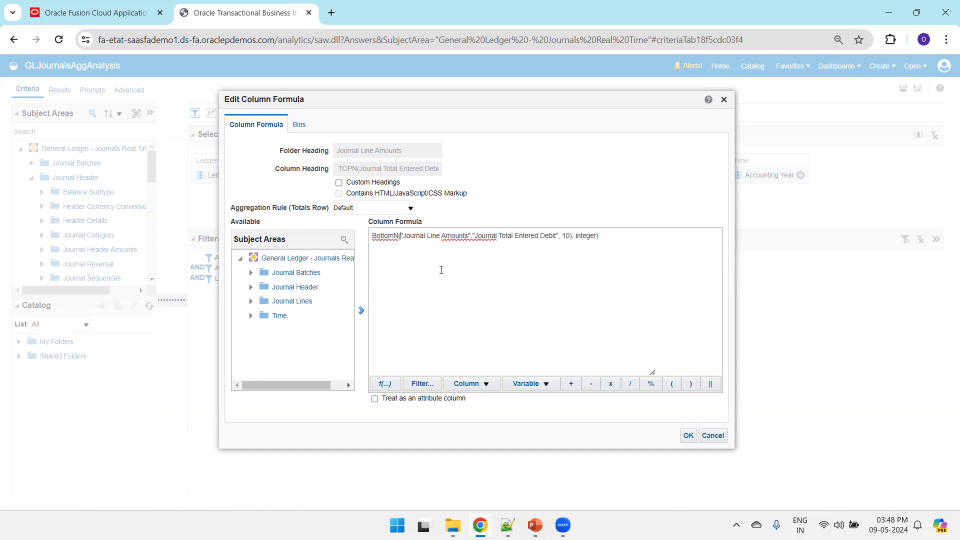
pyautogui.moveTo(569, 236); pyautogui.dragTo(634, 251)
pyautogui.press('Delete')
# Apply and save the BOTTOMN formula, checking its 10-to-1 ranking in the results
pyautogui.click(688, 435)
pyautogui.click(903, 88)
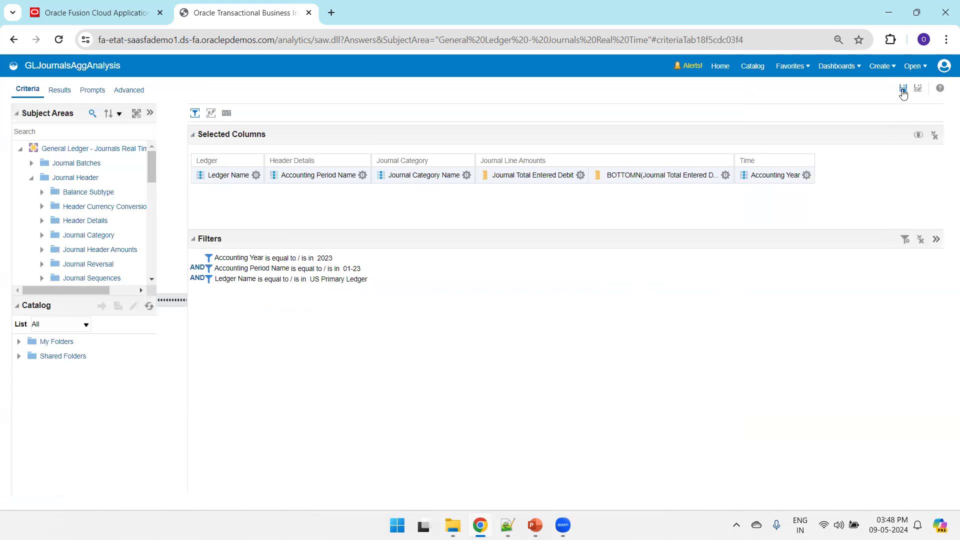
pyautogui.click(61, 91)
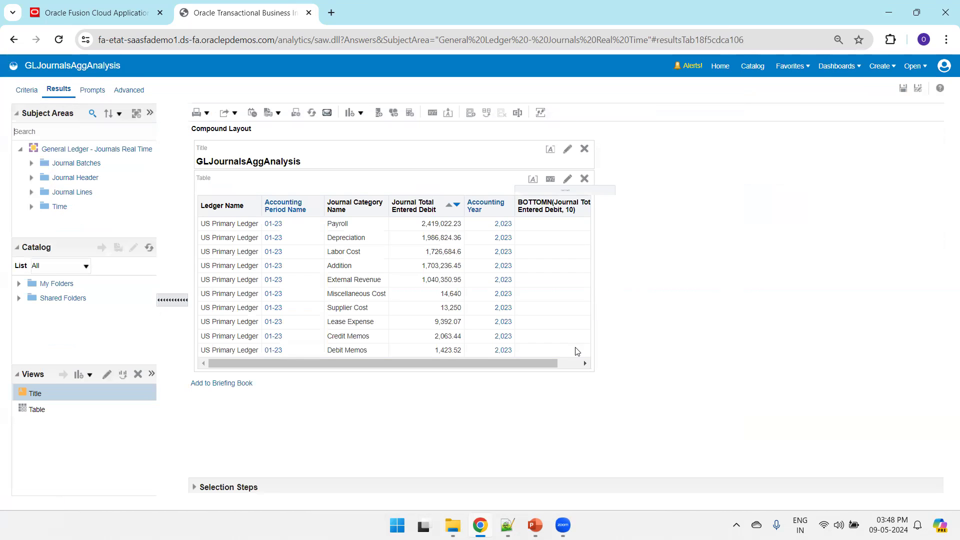
pyautogui.click(584, 362)
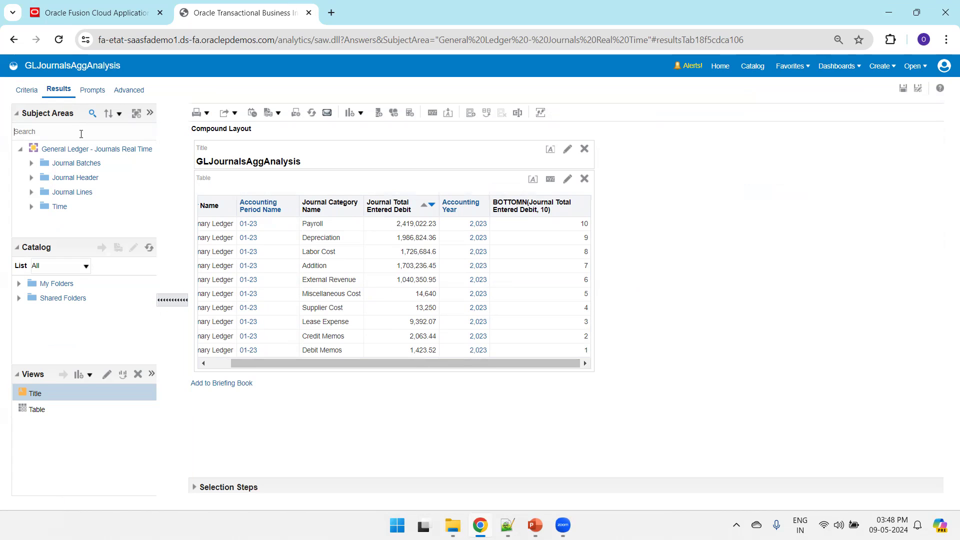
pyautogui.click(27, 91)
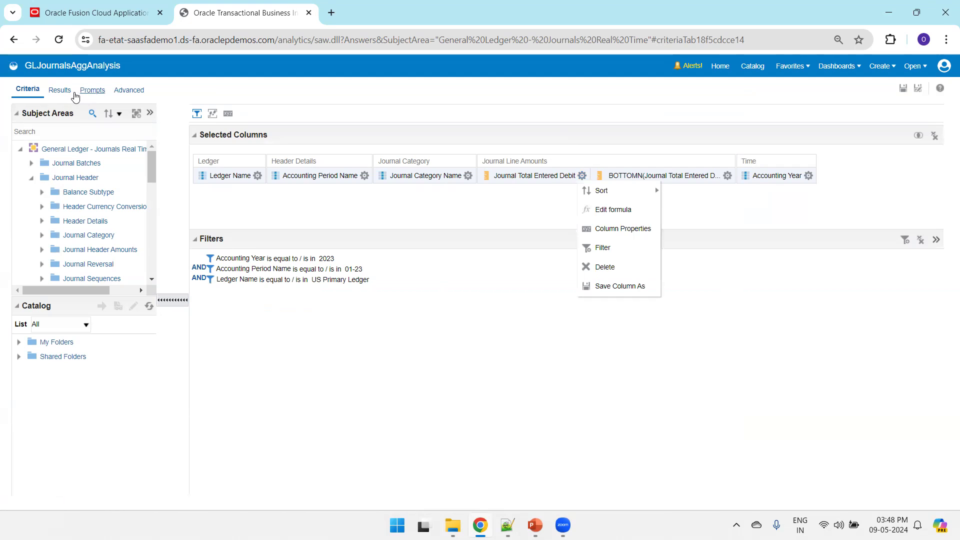
# Review the BOTTOMN ranking in the results once more, then return to Criteria
pyautogui.click(58, 90)
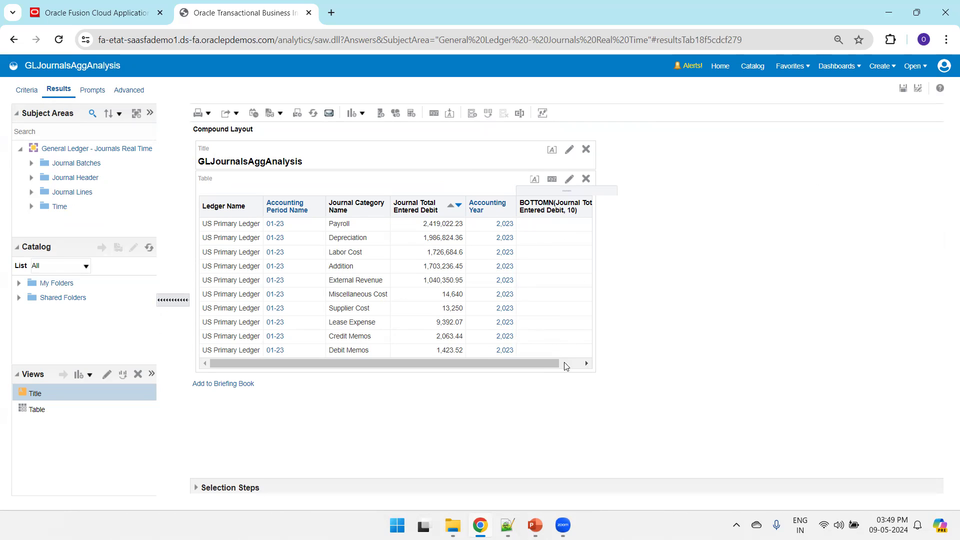
pyautogui.moveTo(562, 363); pyautogui.dragTo(585, 363)
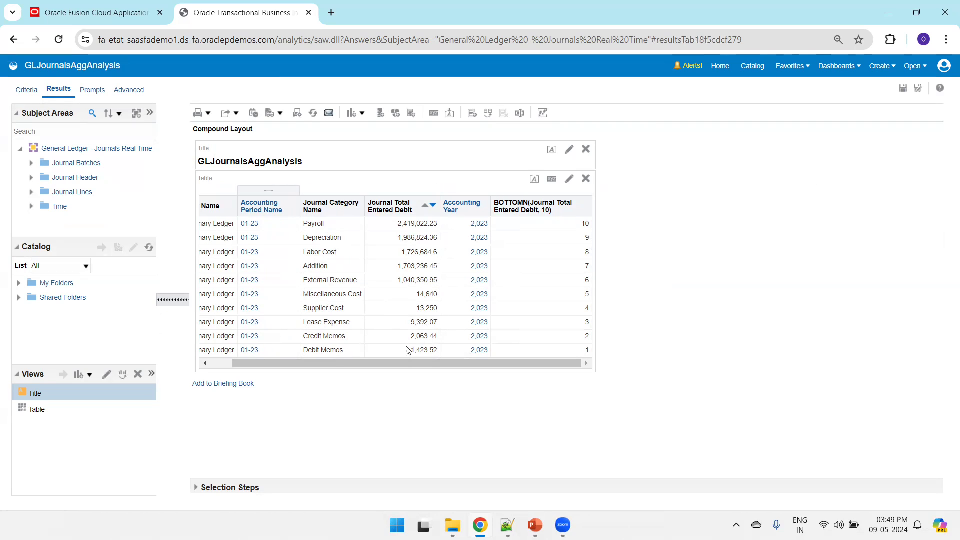
pyautogui.click(28, 90)
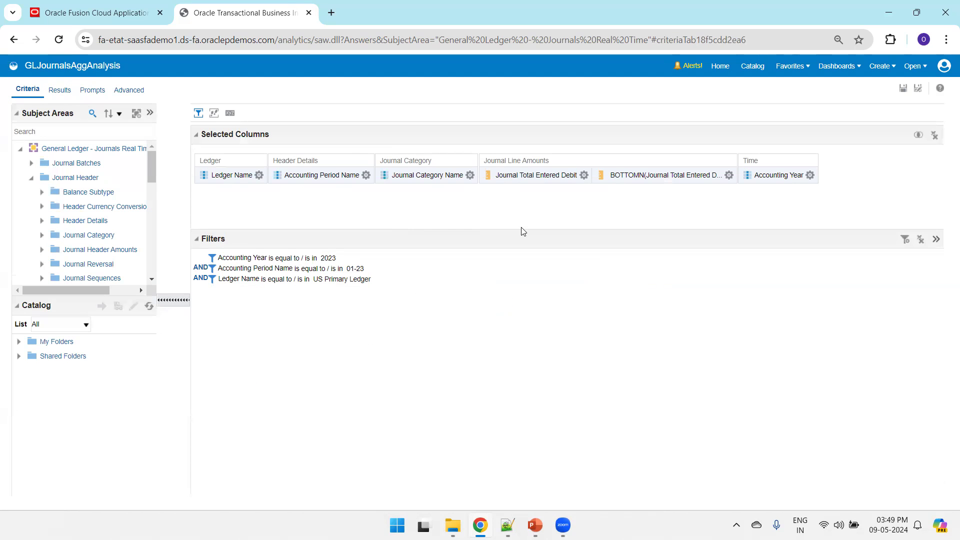
# Filter Journal Total Entered Debit with operator 'is in bottom' and value 5, then run the results
pyautogui.click(583, 176)
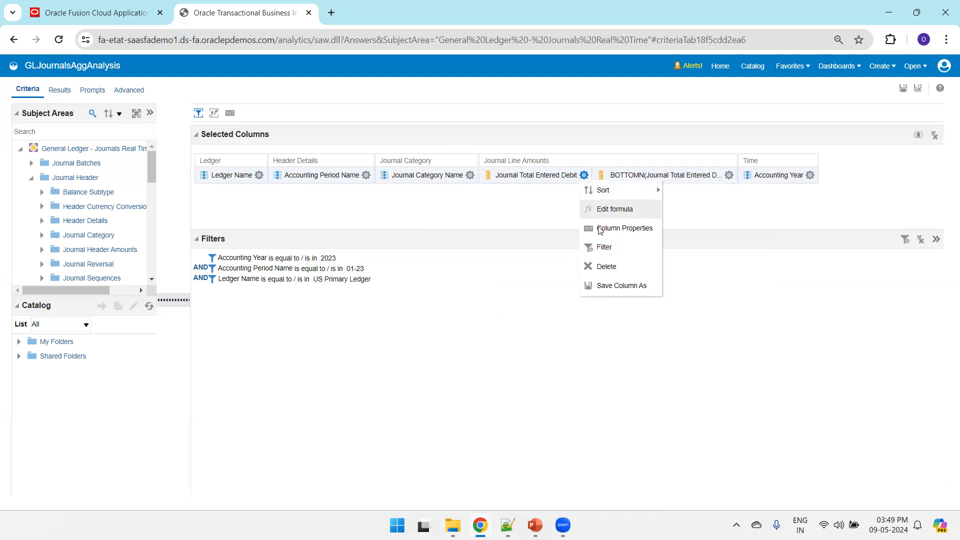
pyautogui.click(604, 248)
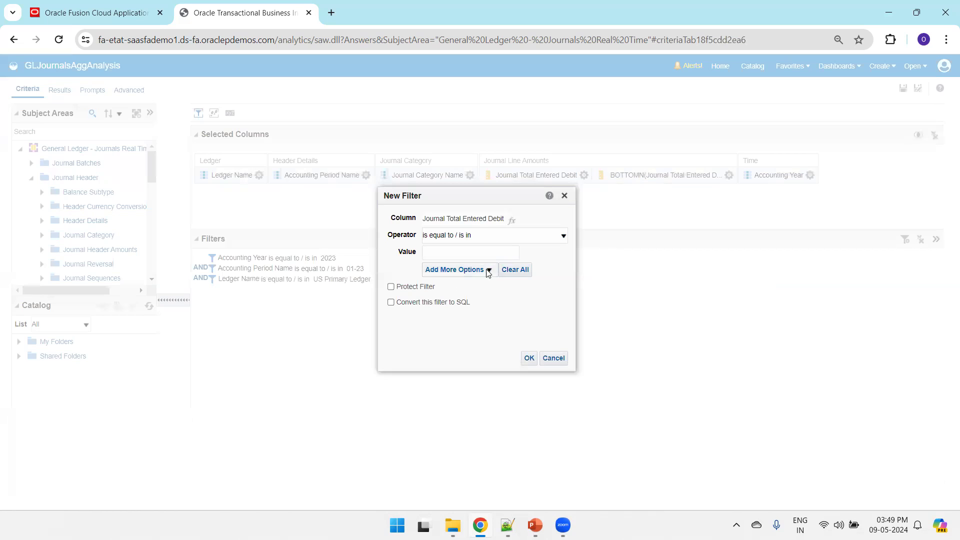
pyautogui.click(476, 236)
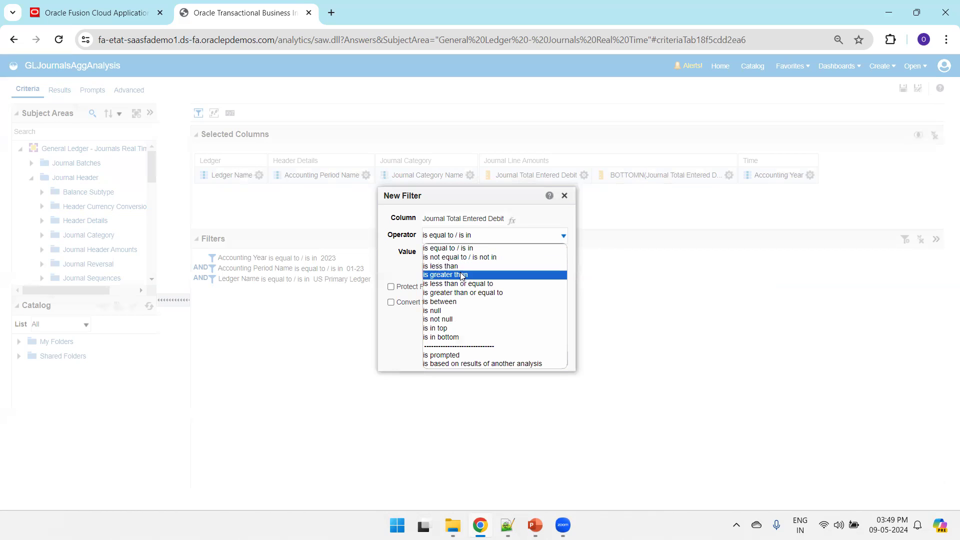
pyautogui.click(456, 338)
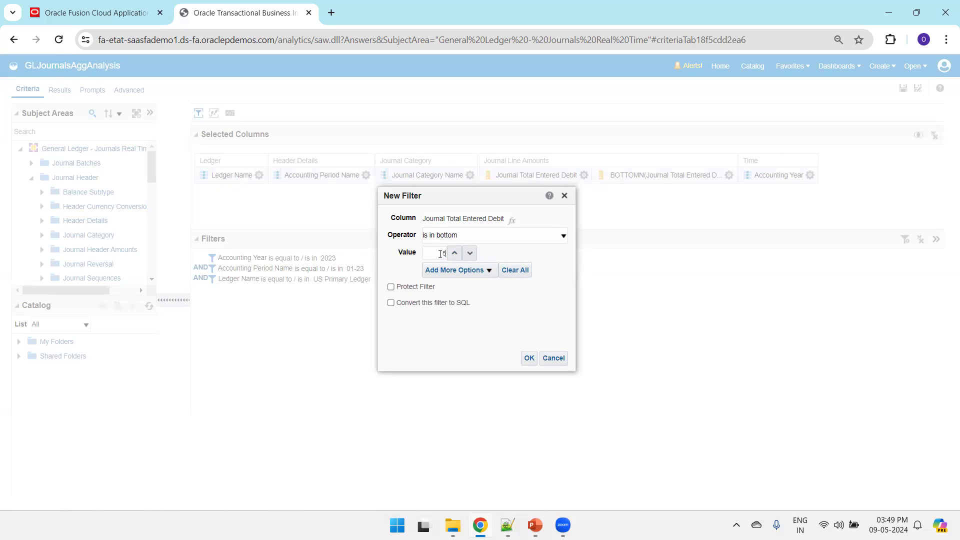
pyautogui.click(530, 361)
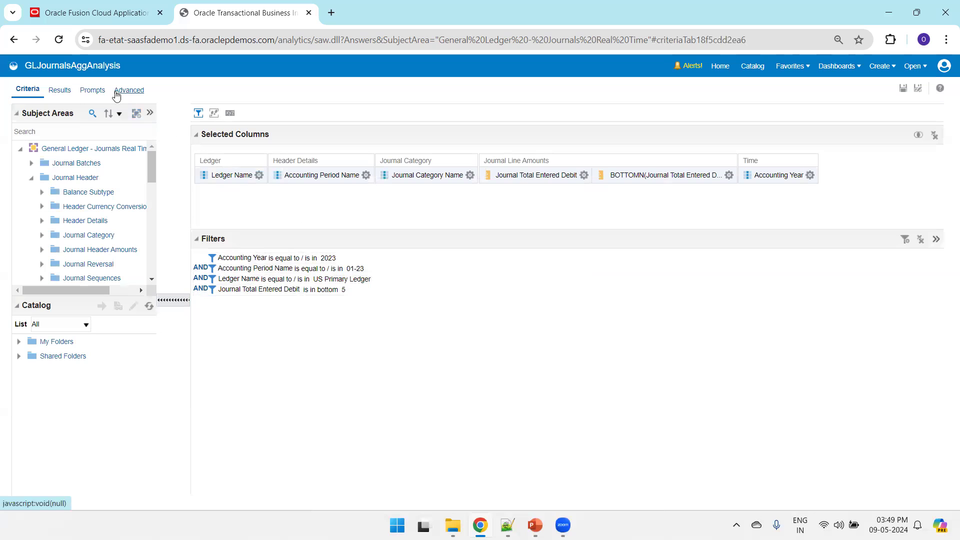
pyautogui.click(59, 90)
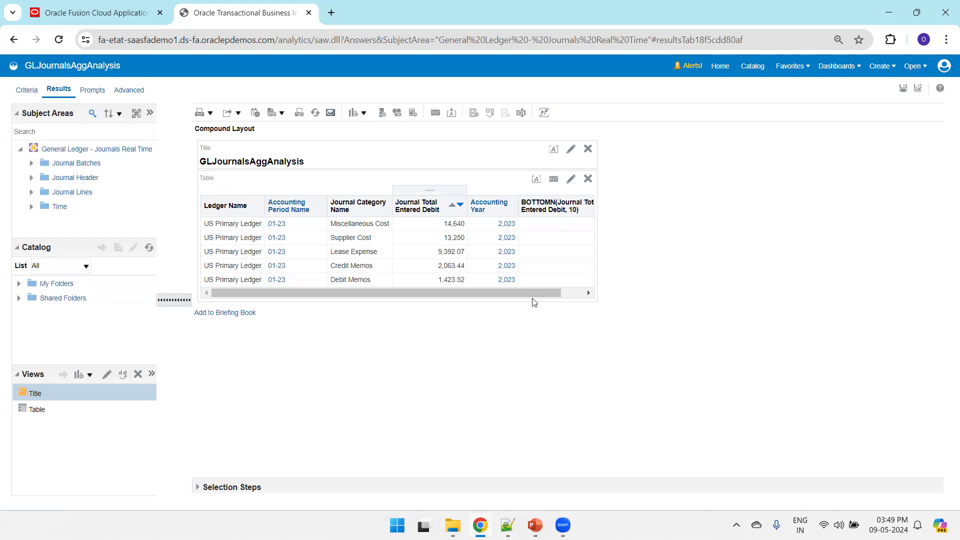
# Scroll the five filtered rows to see BOTTOMN ranks 1–5, then return to Criteria
pyautogui.click(588, 292)
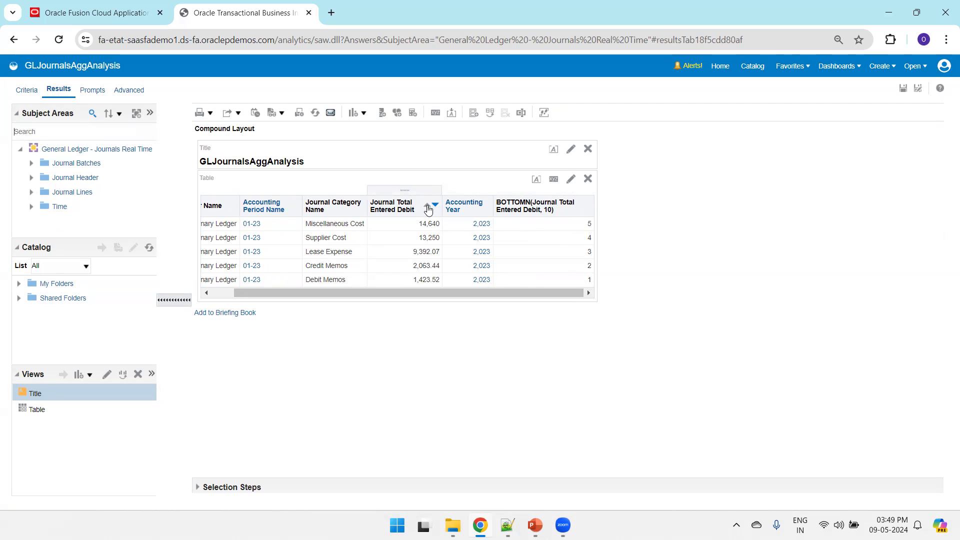
pyautogui.click(588, 292)
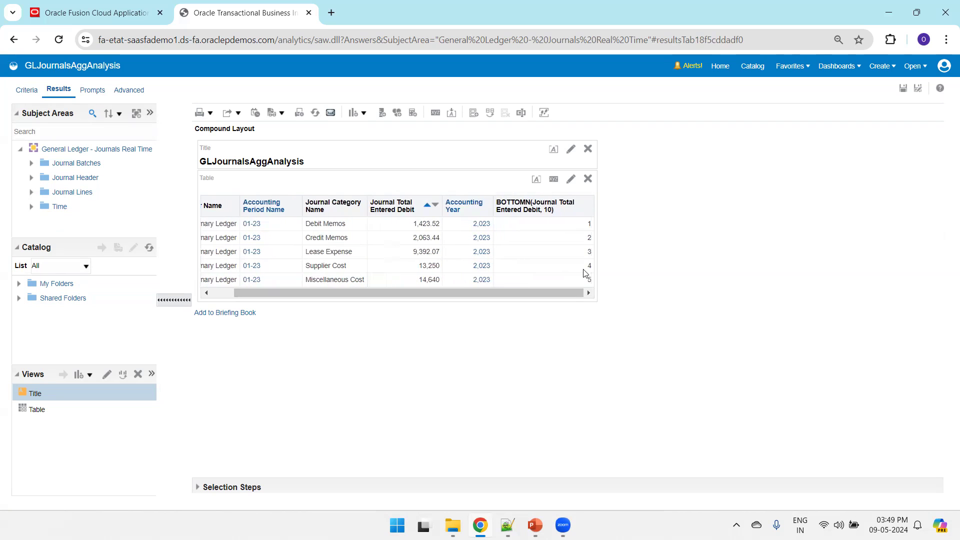
pyautogui.click(26, 90)
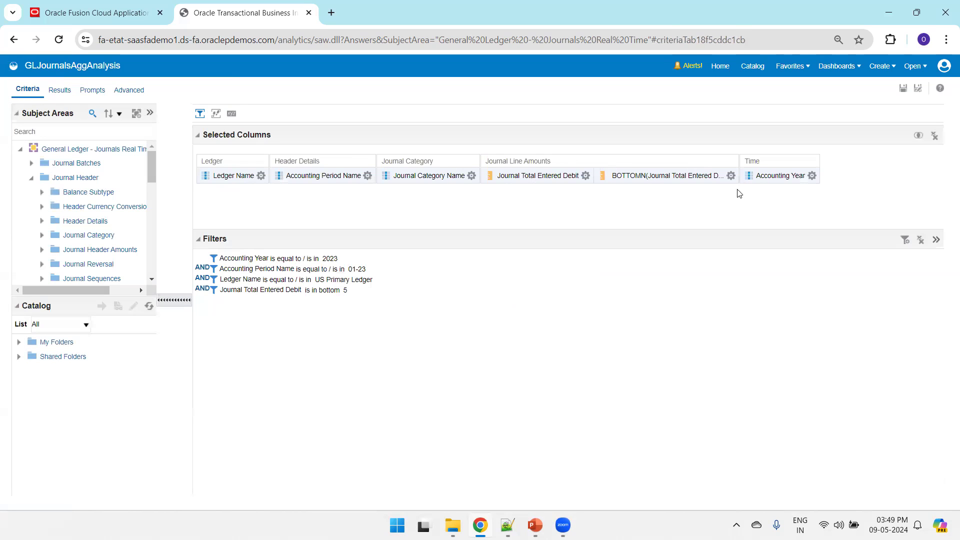
# Replace BottomN with TOPN in the rank formula, giving TOPN(Journal Total Entered Debit, 10)
pyautogui.click(731, 176)
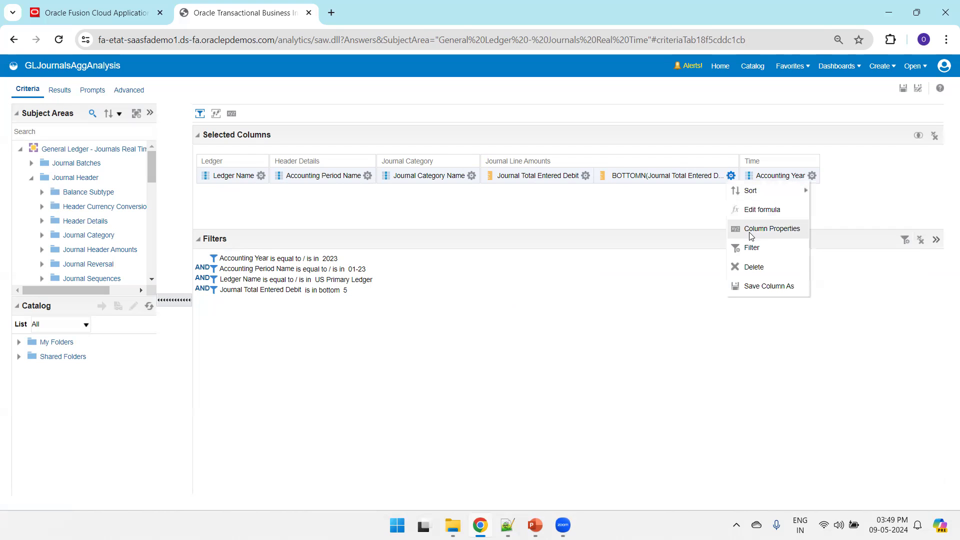
pyautogui.click(763, 212)
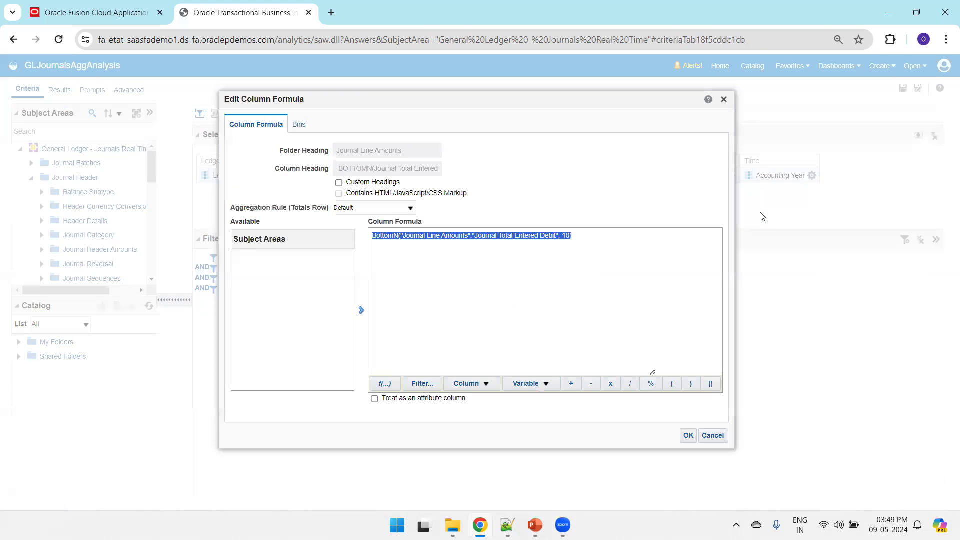
pyautogui.click(379, 235)
pyautogui.doubleClick(379, 235)
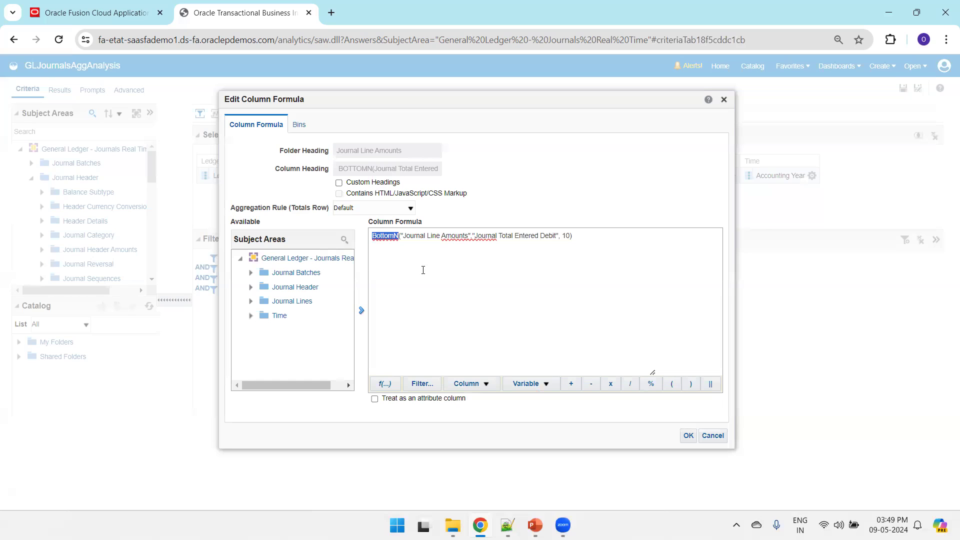
pyautogui.write('top')
pyautogui.press('BackSpace')
pyautogui.press('BackSpace')
pyautogui.press('BackSpace')
pyautogui.write('TOp')
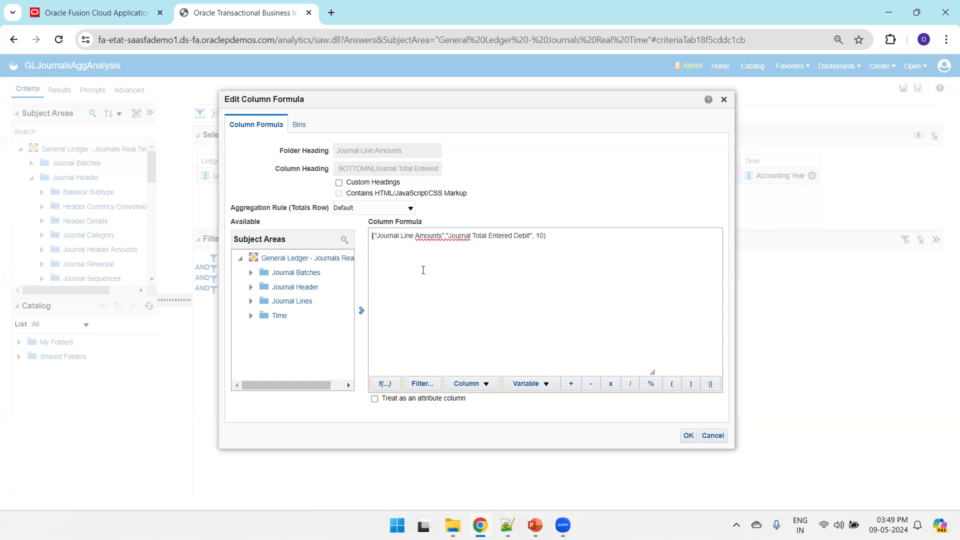
pyautogui.press('BackSpace')
pyautogui.write('PN')
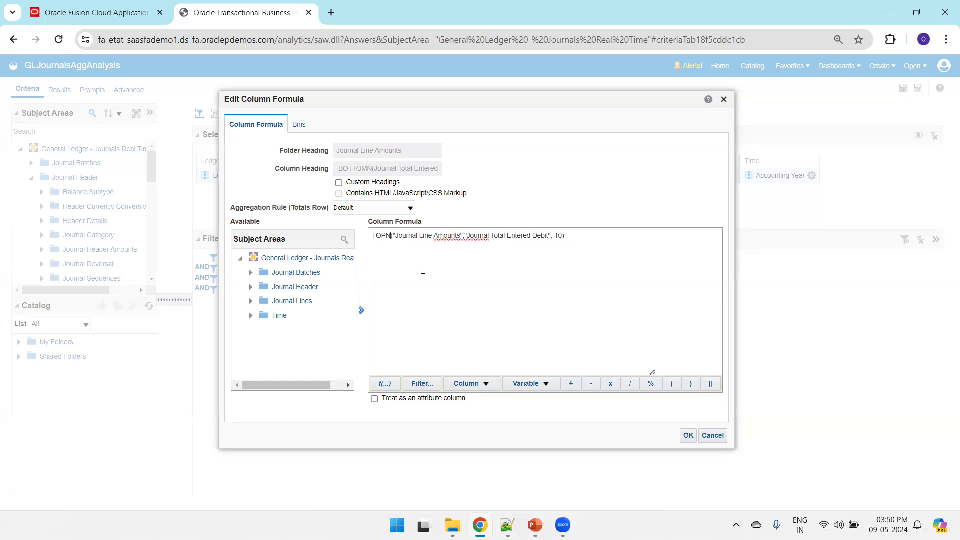
pyautogui.click(688, 436)
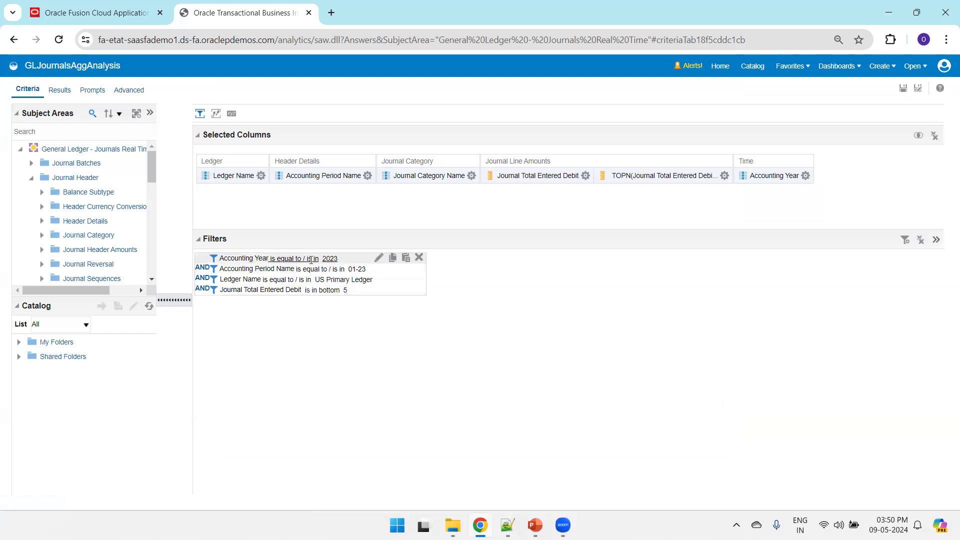
# Set the Journal Total Entered Debit filter operator to 'is in top' 5, save, and view results
pyautogui.click(379, 290)
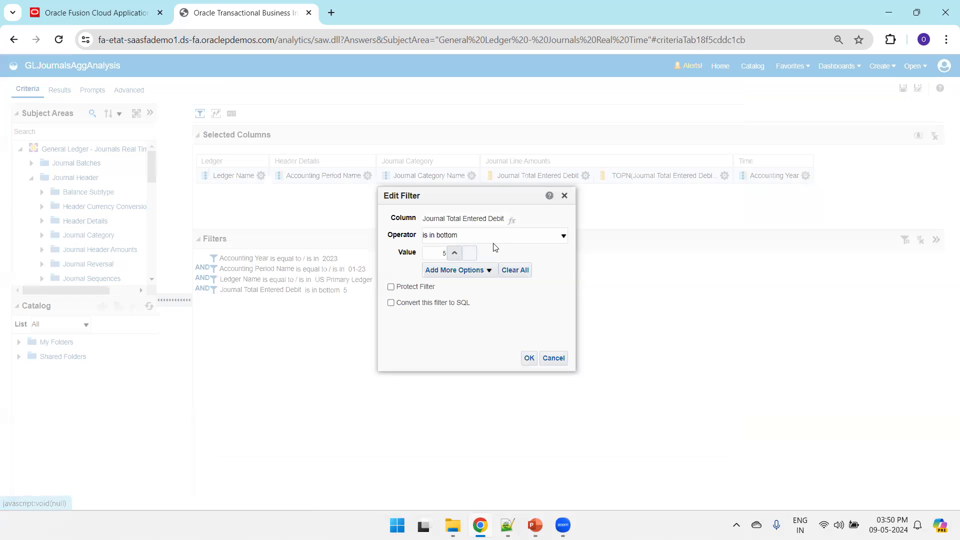
pyautogui.click(503, 239)
pyautogui.press('Up')
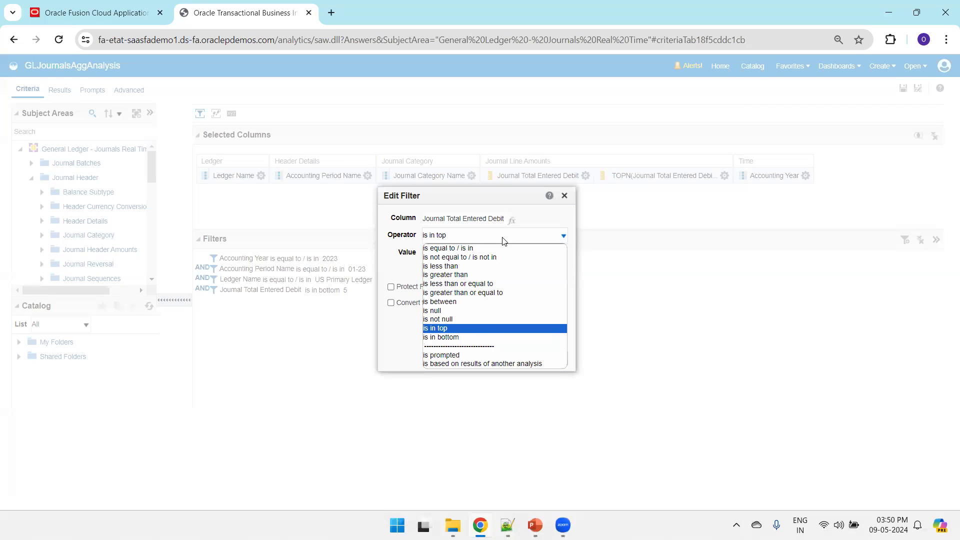
pyautogui.press('Return')
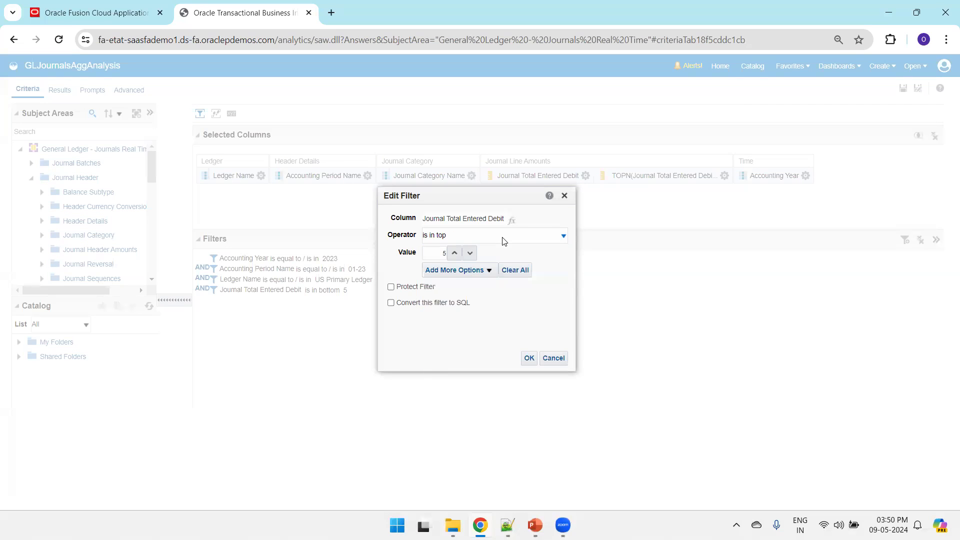
pyautogui.click(528, 358)
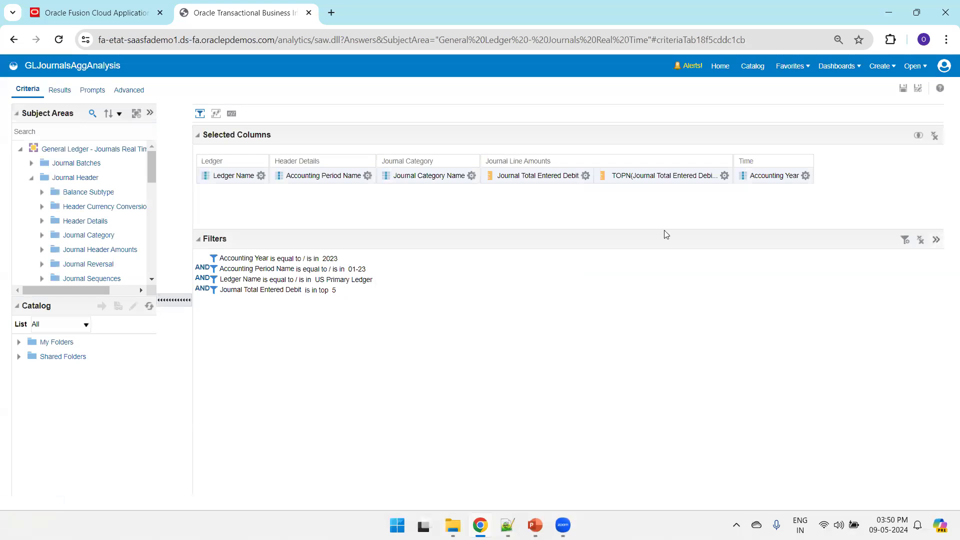
pyautogui.click(903, 88)
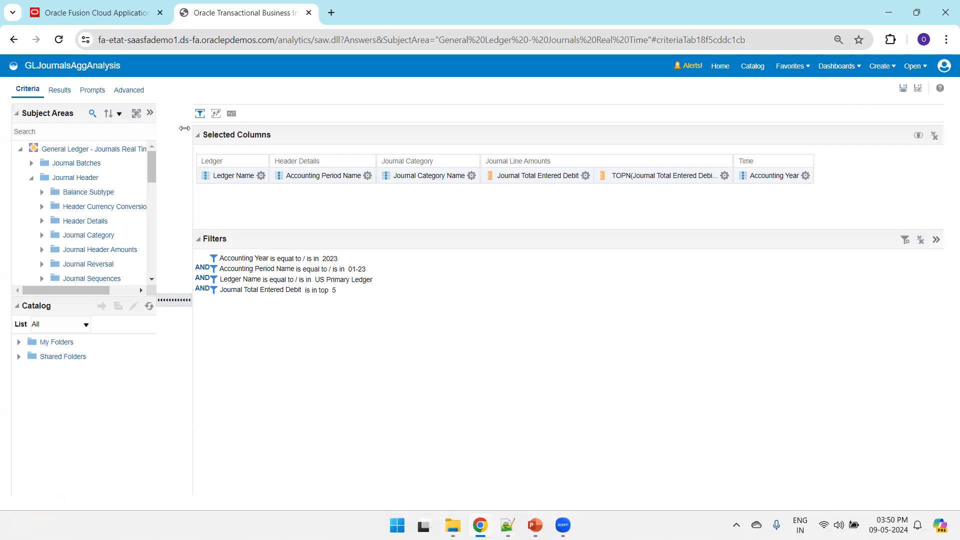
pyautogui.click(59, 90)
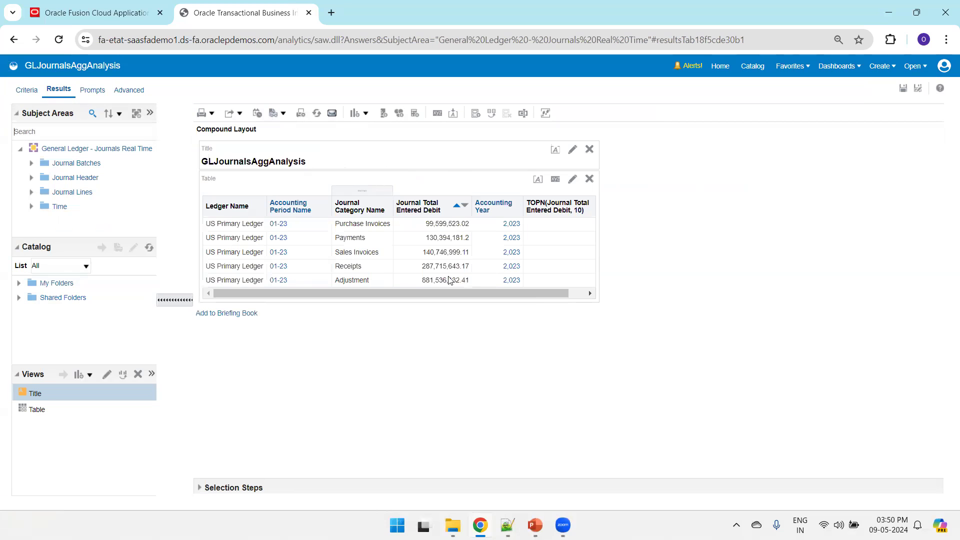
# Check the TOPN rank values in the results, save GLJournalsAggAnalysis, and return to Criteria
pyautogui.click(580, 295)
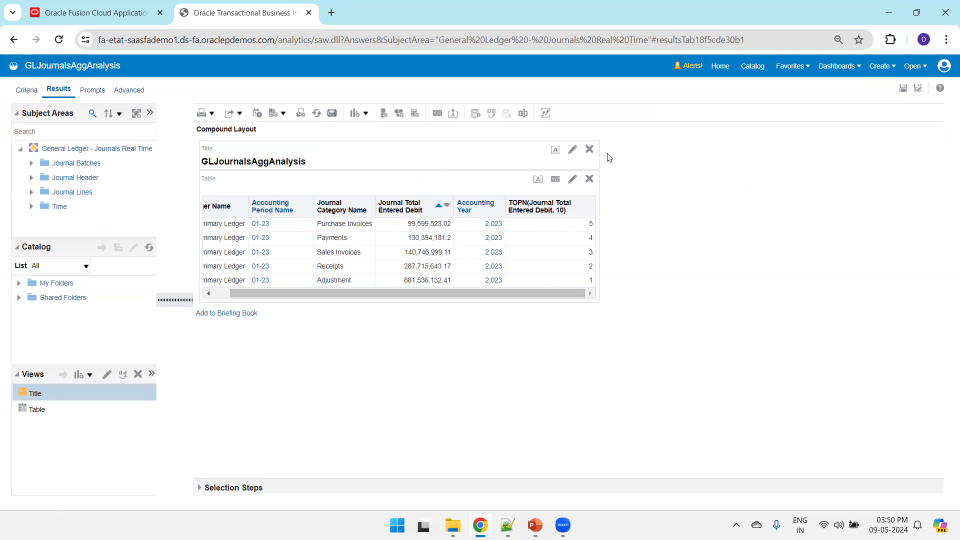
pyautogui.click(903, 89)
pyautogui.click(26, 91)
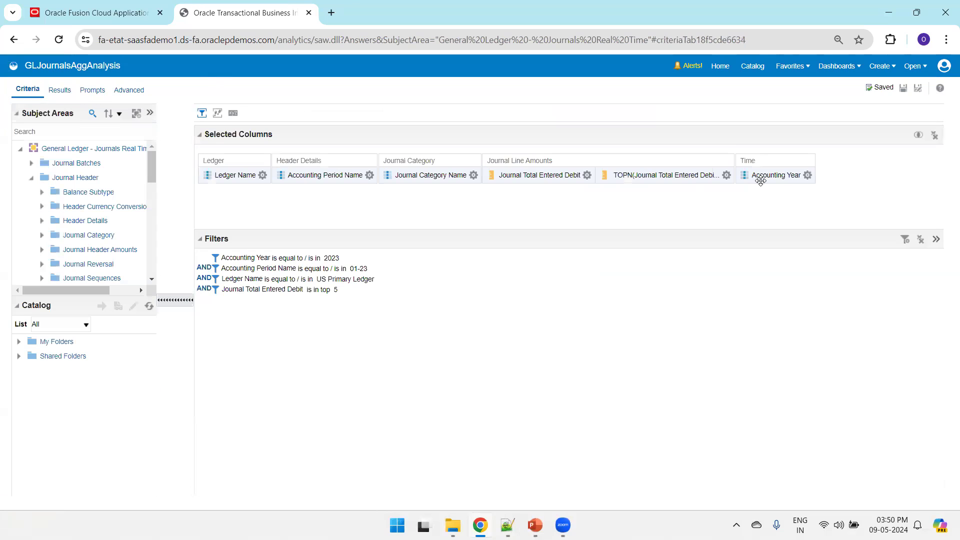
# Delete the TOPN rank column from the analysis and save it
pyautogui.click(726, 175)
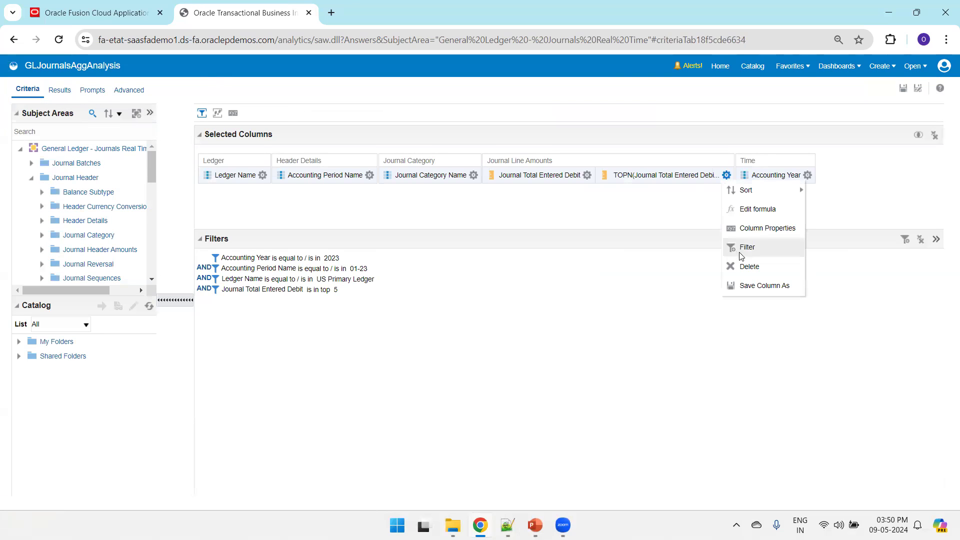
pyautogui.click(750, 264)
pyautogui.click(903, 90)
# Show the results sorted ascending by Journal Total Entered Debit
pyautogui.click(59, 90)
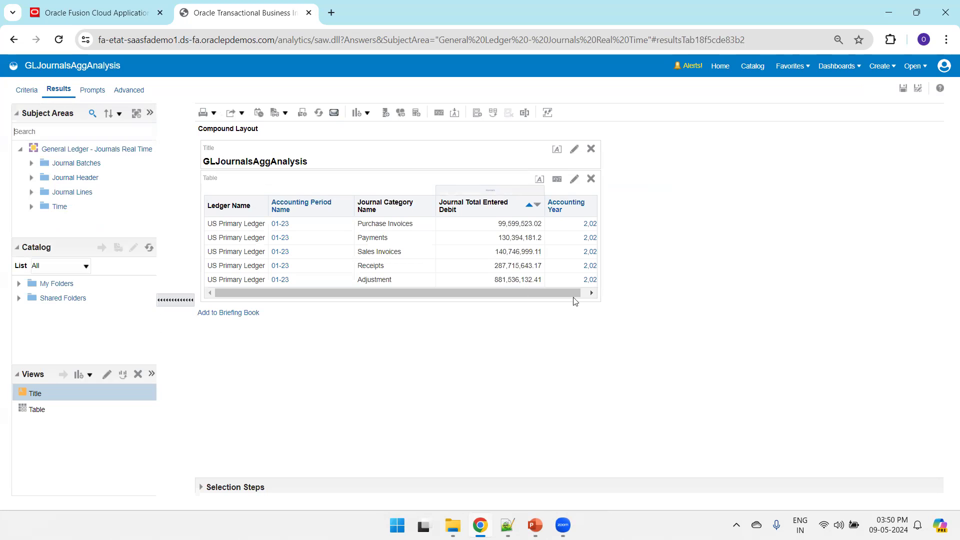
pyautogui.click(591, 292)
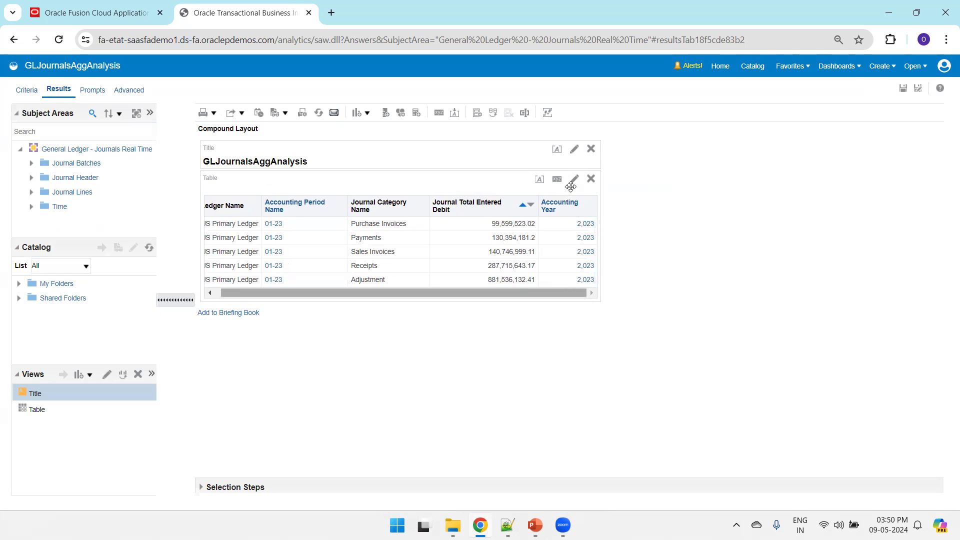
pyautogui.click(525, 205)
pyautogui.click(530, 206)
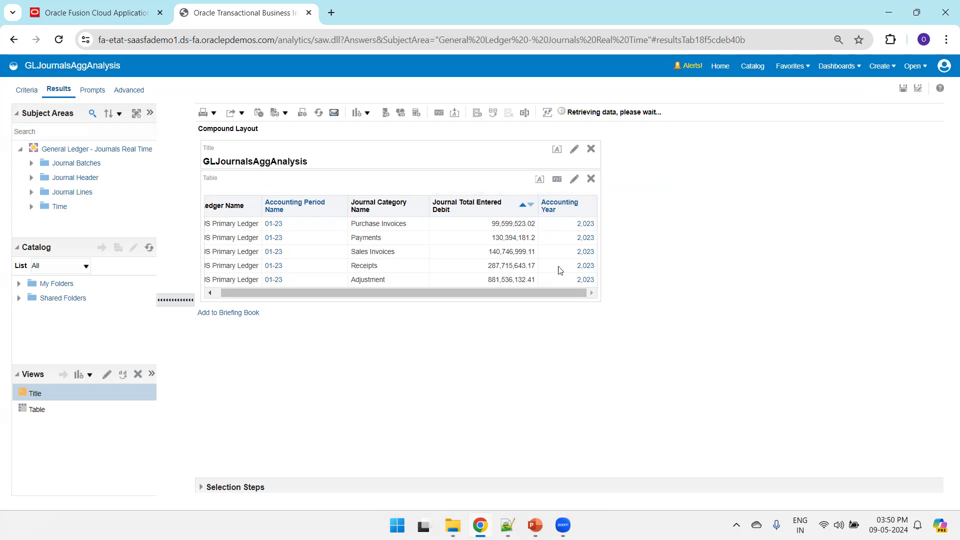
pyautogui.click(528, 206)
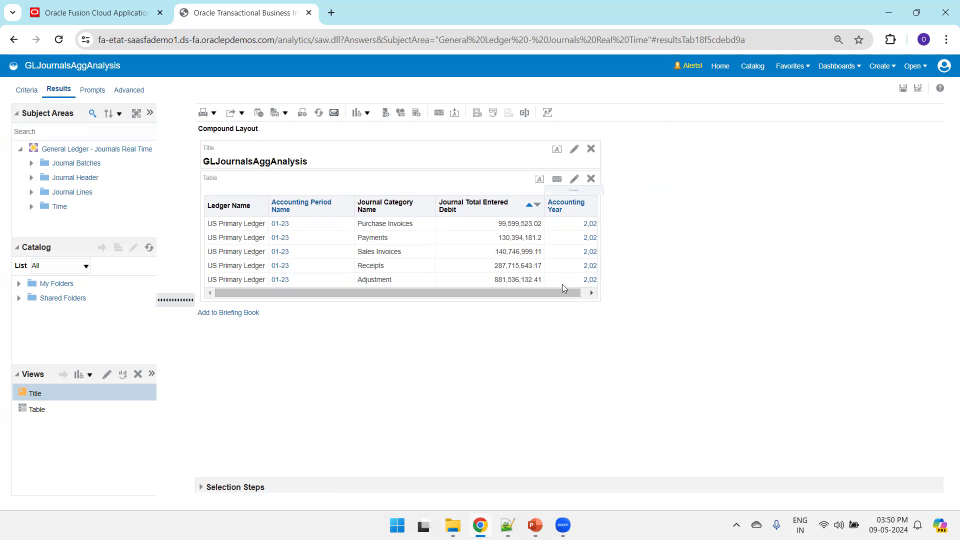
# On Criteria, change the debit filter operator from 'is in top' to 'is in bottom', keeping value 5
pyautogui.click(26, 90)
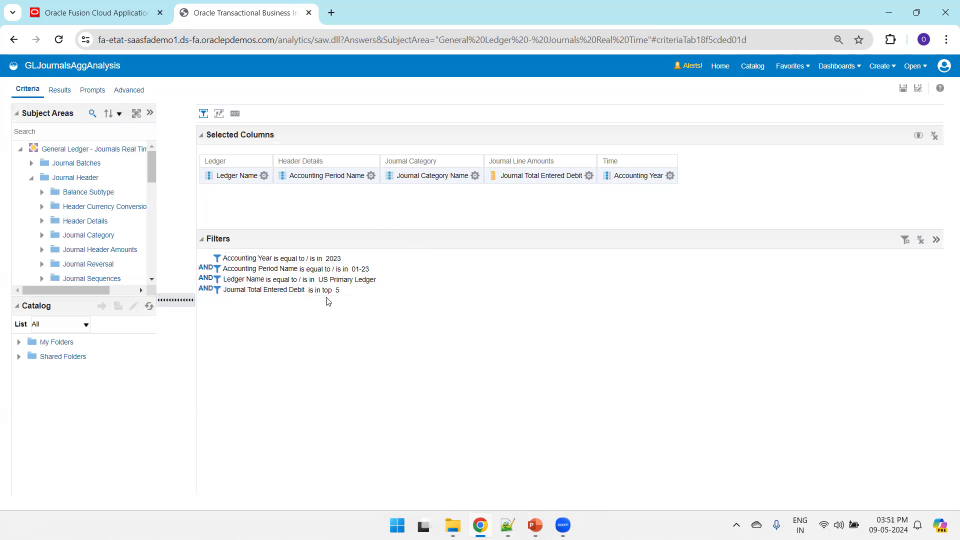
pyautogui.click(383, 289)
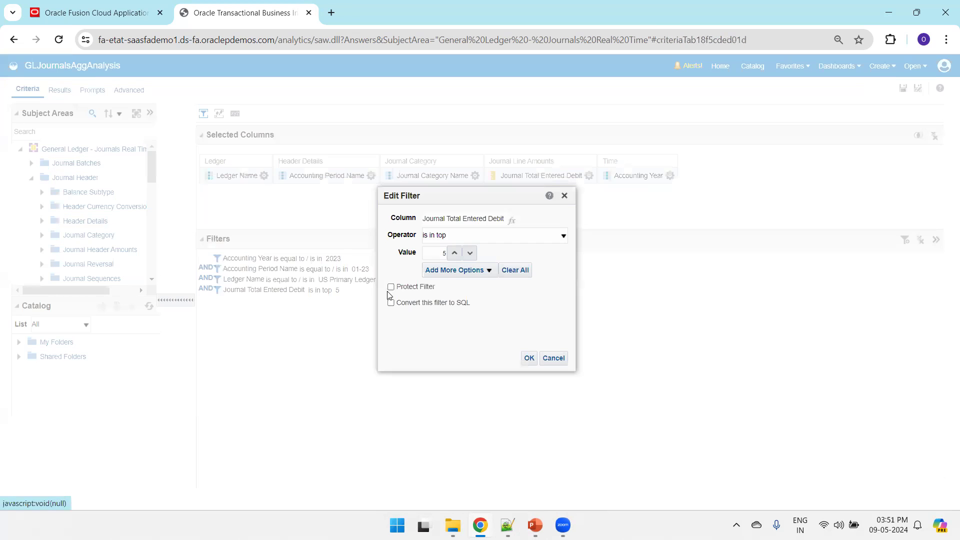
pyautogui.click(517, 239)
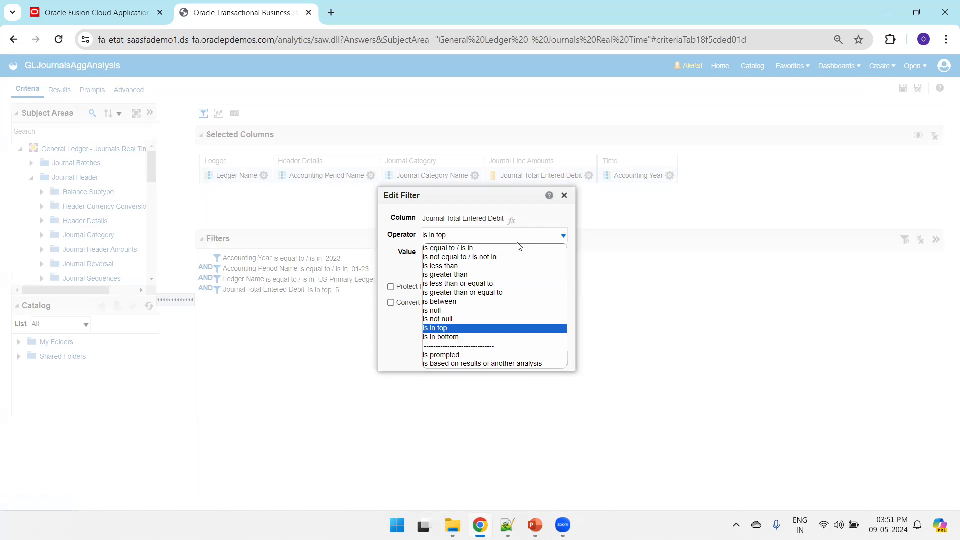
pyautogui.press('Down')
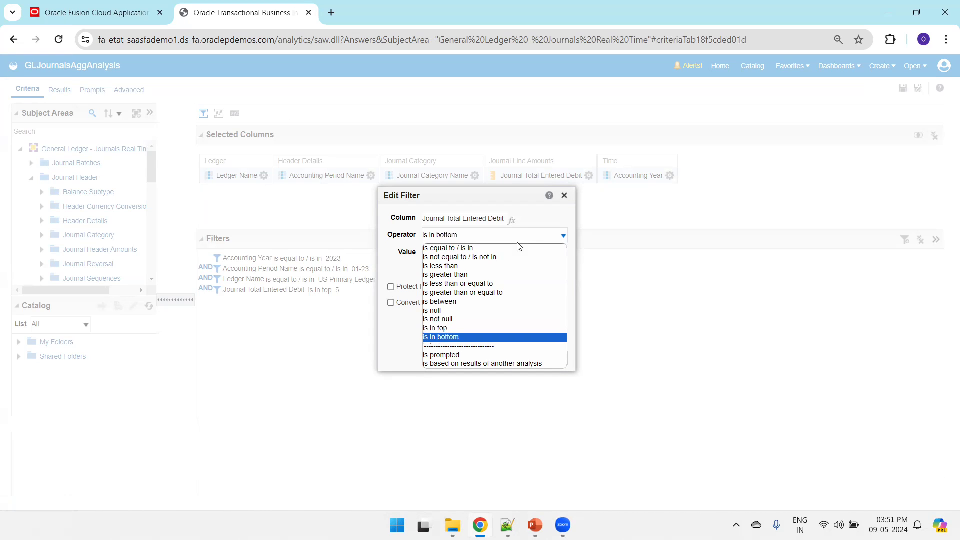
pyautogui.press('Return')
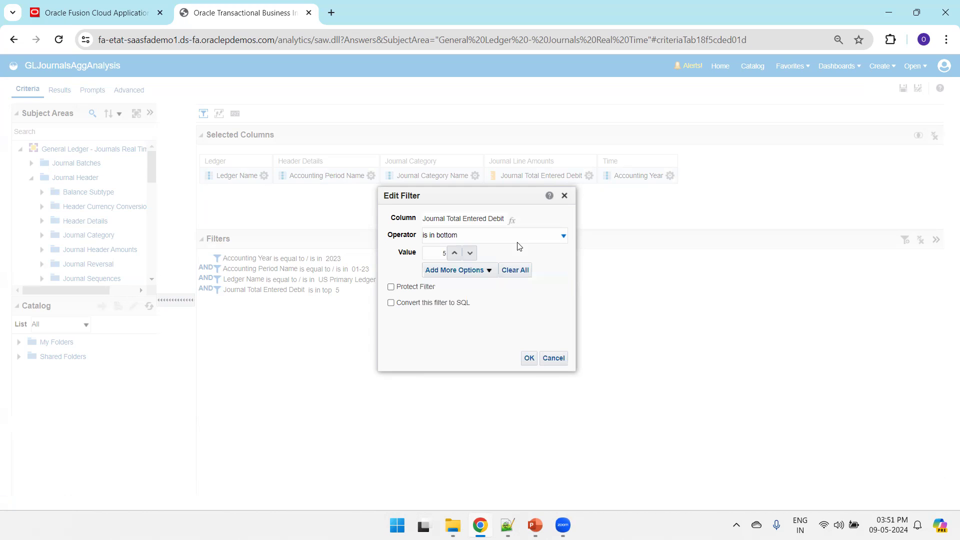
pyautogui.click(529, 358)
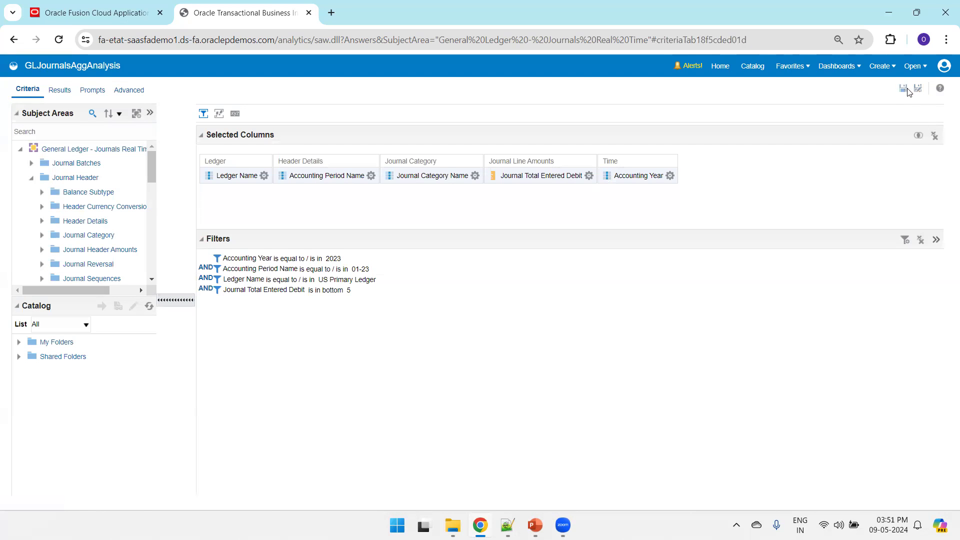
# Show the bottom-5 debit results sorted descending by Journal Total Entered Debit
pyautogui.click(59, 90)
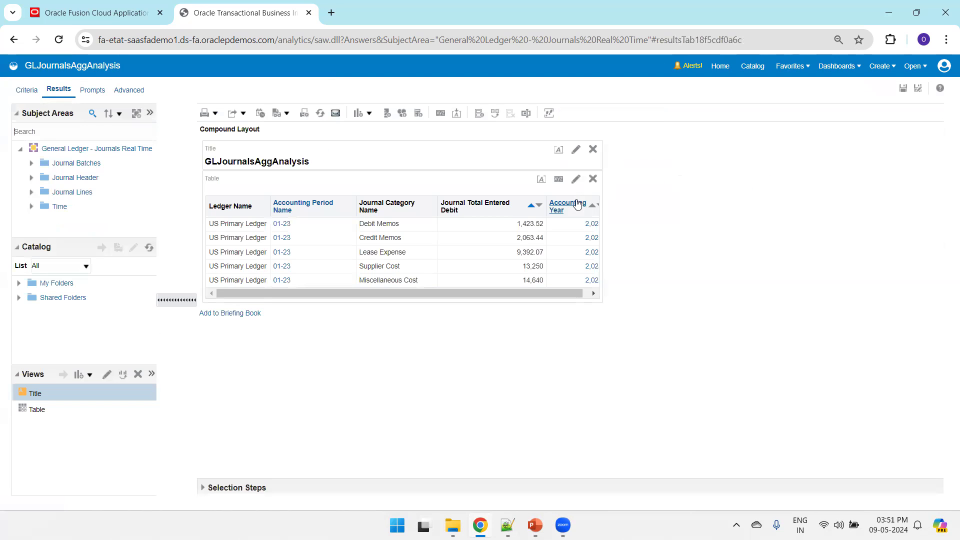
pyautogui.click(539, 205)
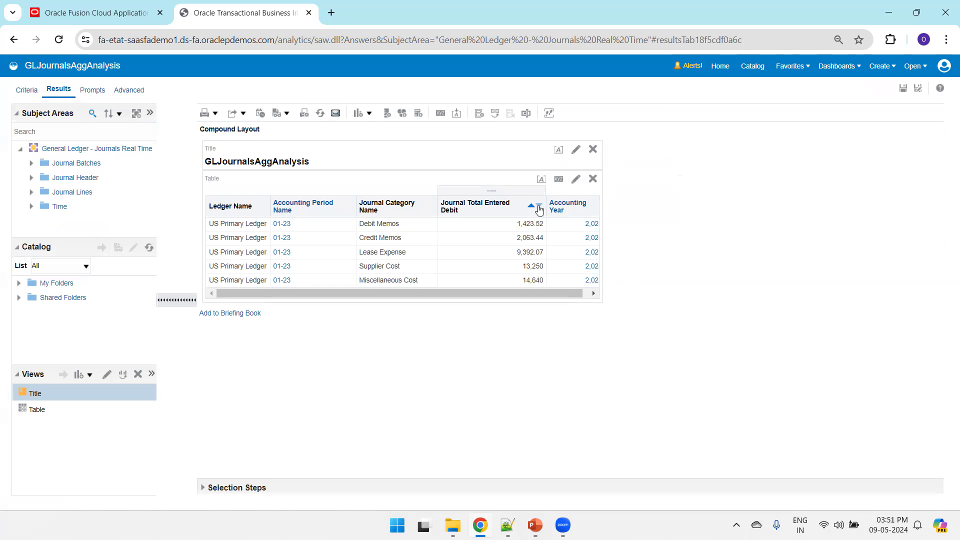